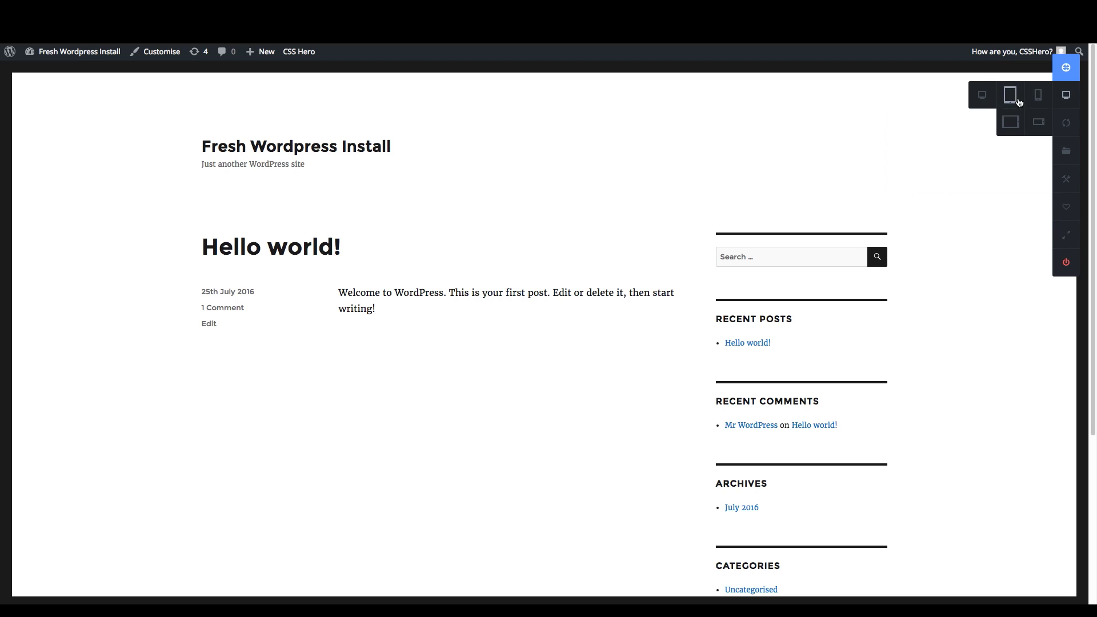
- Preview the site at tablet and phone sizes in portrait and landscape orientations
{"action": "left_click", "coordinate": [1011, 98]}
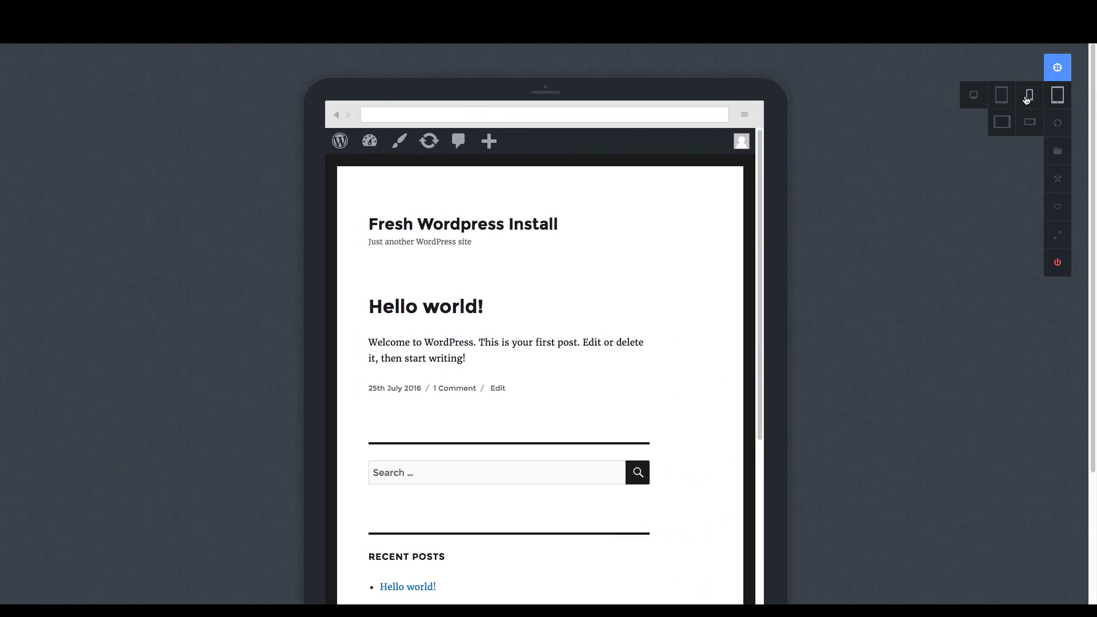
{"action": "left_click", "coordinate": [1010, 121]}
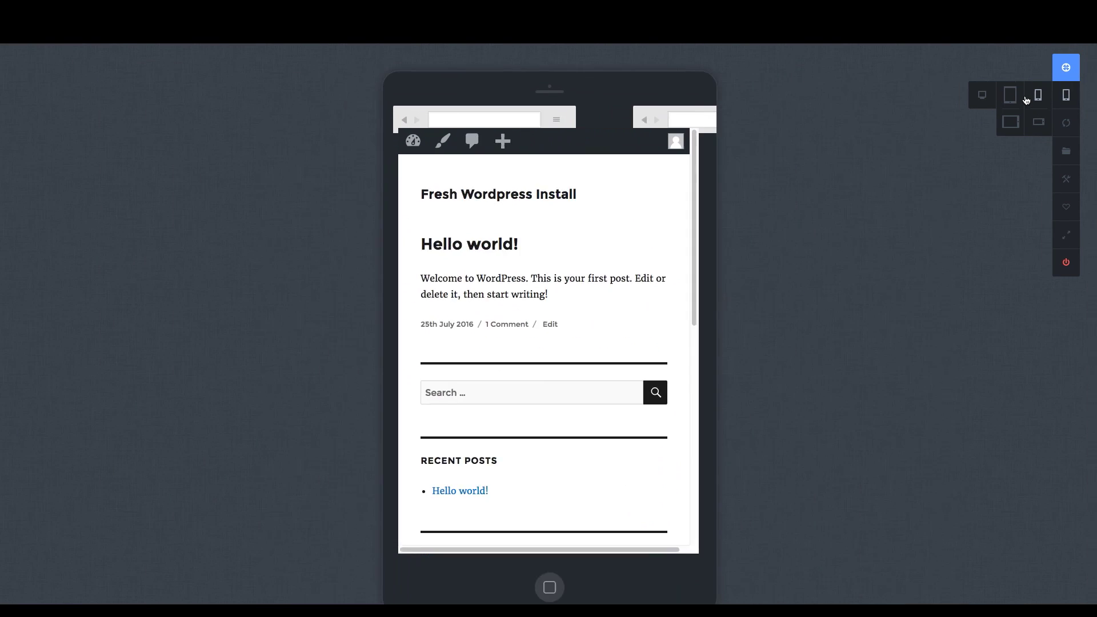
{"action": "left_click", "coordinate": [1010, 120]}
{"action": "left_click", "coordinate": [1038, 122]}
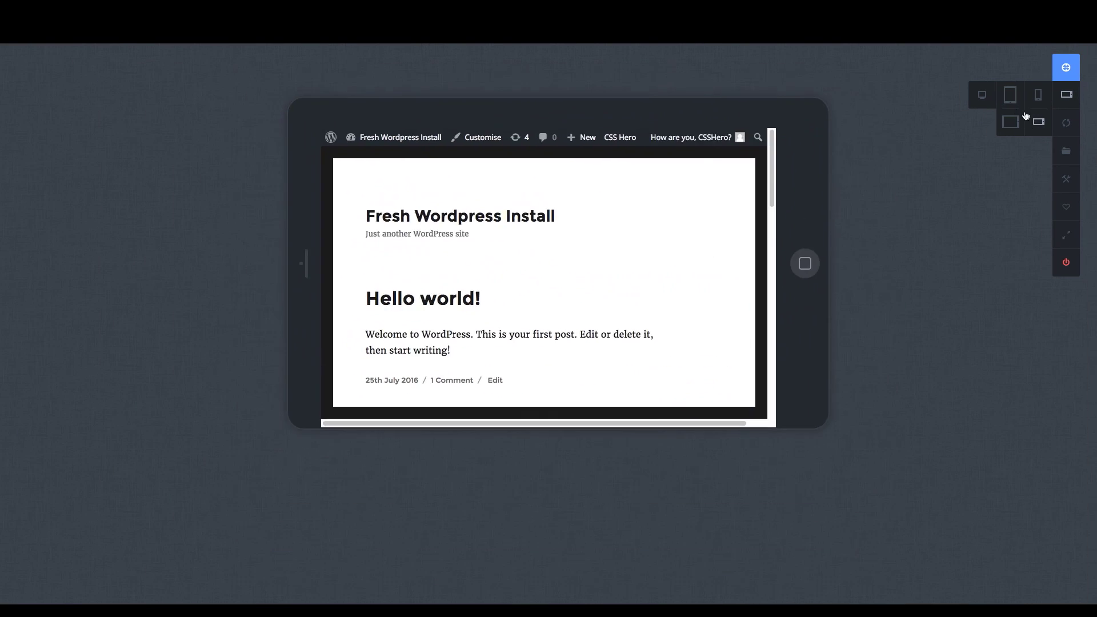
{"action": "left_click", "coordinate": [1010, 95]}
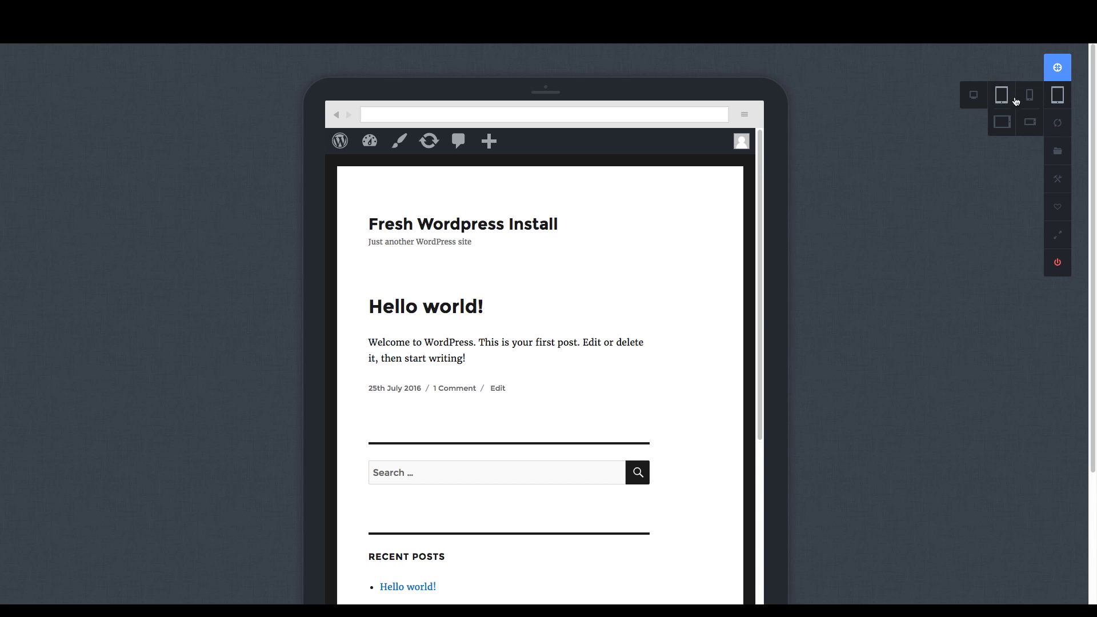
- Cycle through phone and tablet previews again, return to desktop, and show the getting-started tips
{"action": "left_click", "coordinate": [1029, 96]}
{"action": "left_click", "coordinate": [1009, 102]}
{"action": "left_click", "coordinate": [1002, 122]}
{"action": "left_click", "coordinate": [1030, 122]}
{"action": "left_click", "coordinate": [980, 97]}
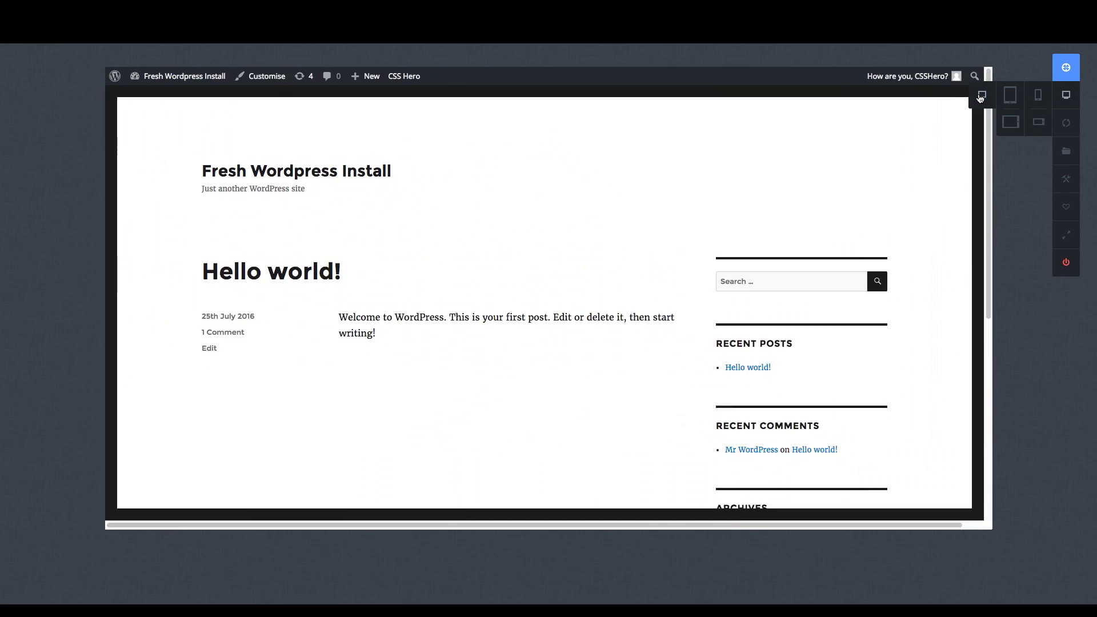
{"action": "left_click", "coordinate": [1065, 68]}
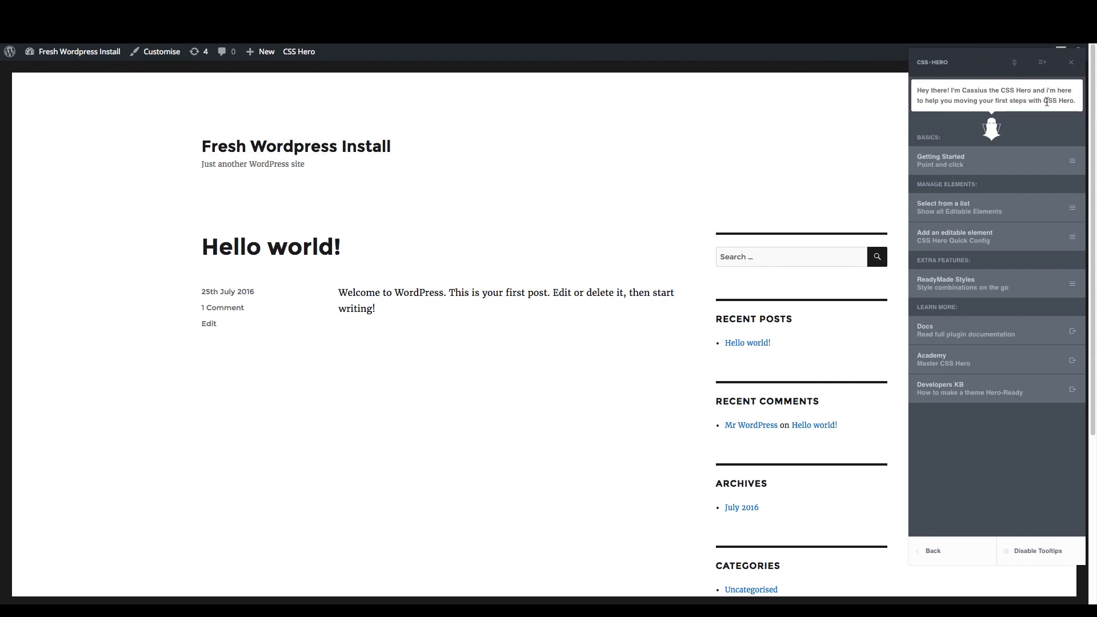
- Read the Getting Started guide, then select the Hello world! title's Post Entry Title Link element
{"action": "left_click", "coordinate": [951, 169]}
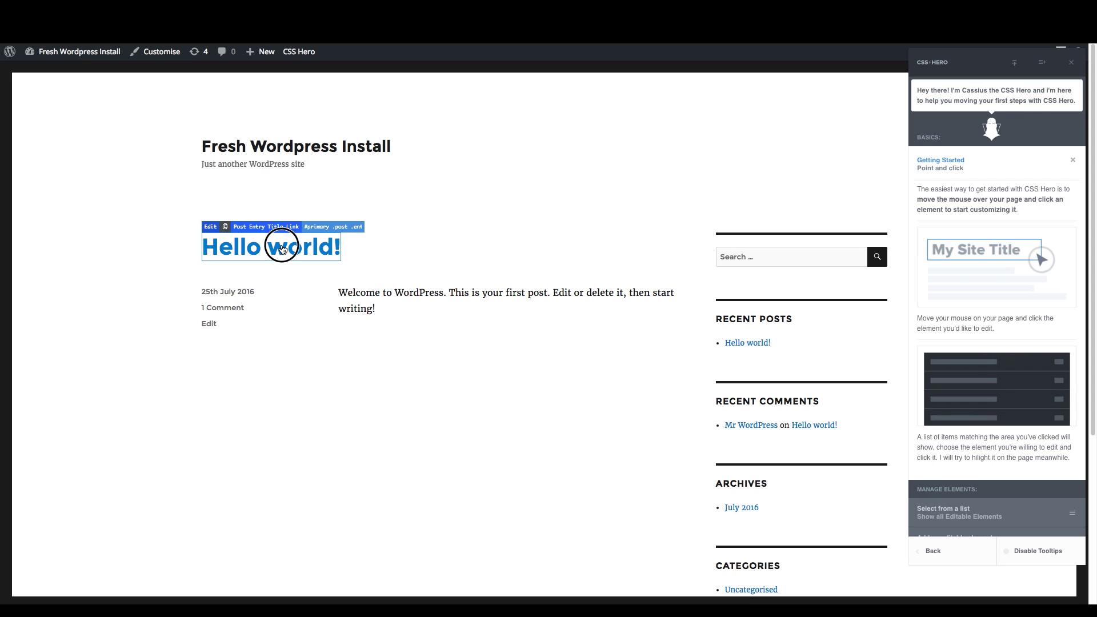
{"action": "left_click", "coordinate": [284, 248]}
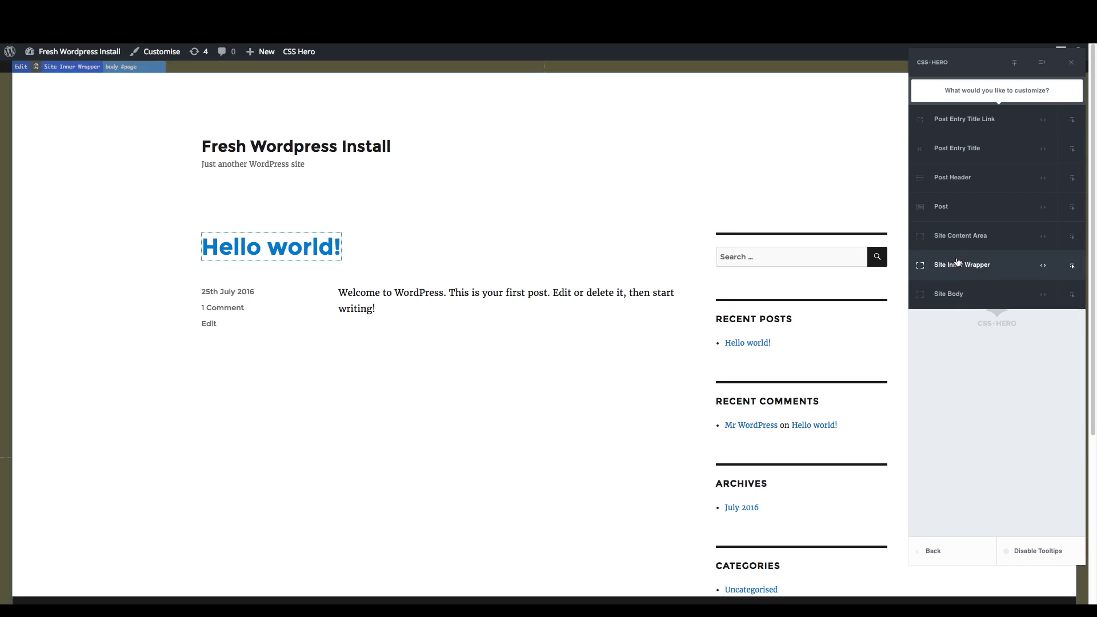
{"action": "left_click", "coordinate": [965, 121]}
- Set the title's font size to 75px in its Text properties
{"action": "left_click", "coordinate": [945, 149]}
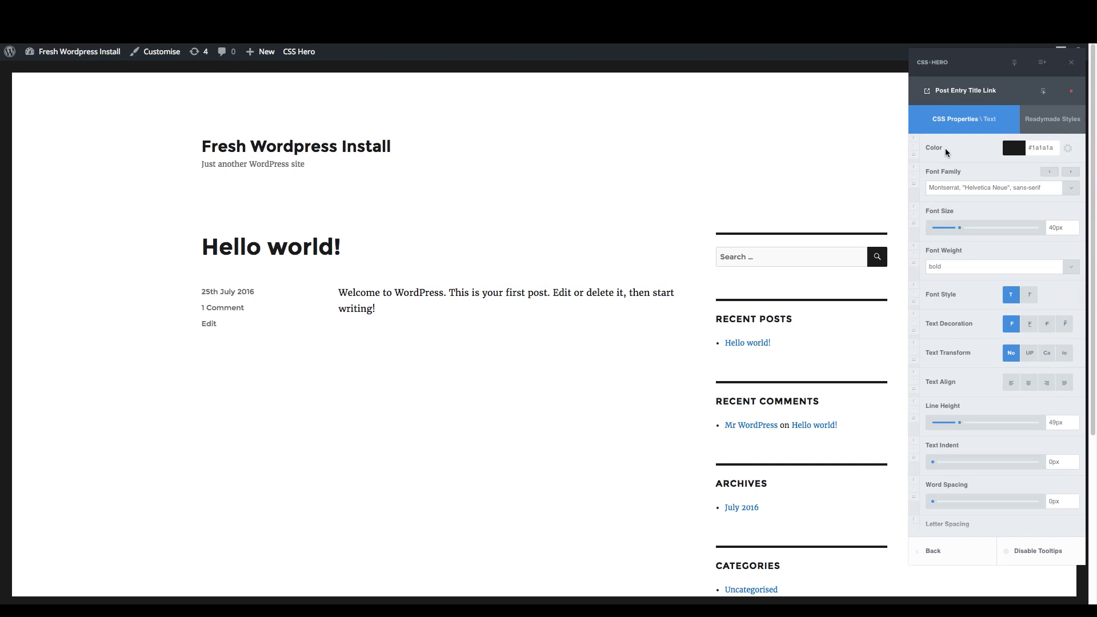
{"action": "left_click_drag", "start_coordinate": [959, 227], "coordinate": [981, 228]}
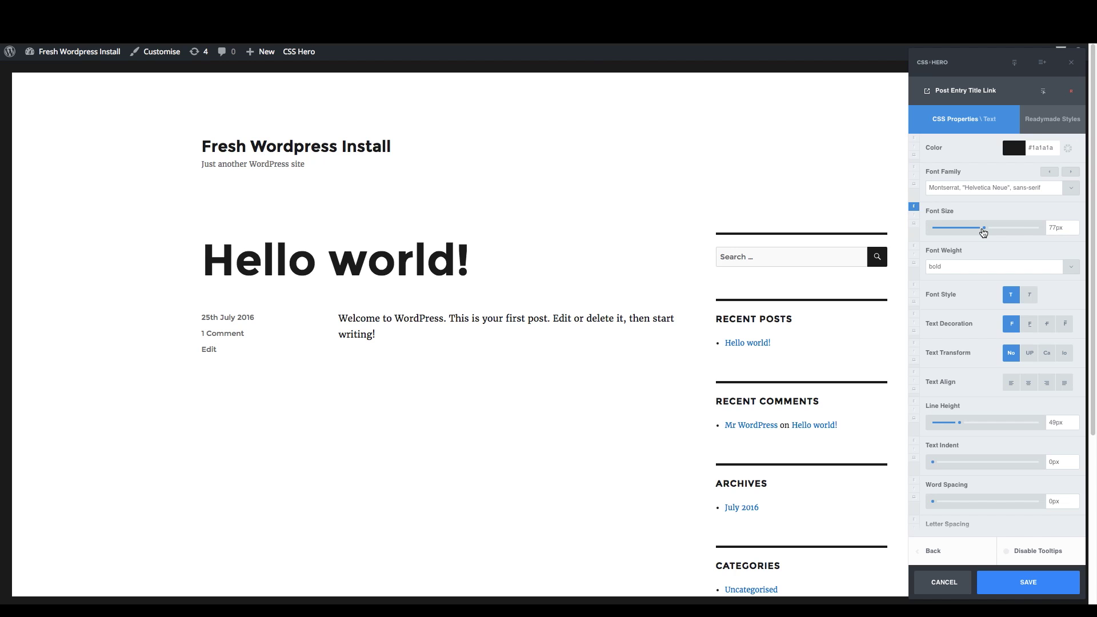
{"action": "left_click_drag", "start_coordinate": [982, 229], "coordinate": [978, 228]}
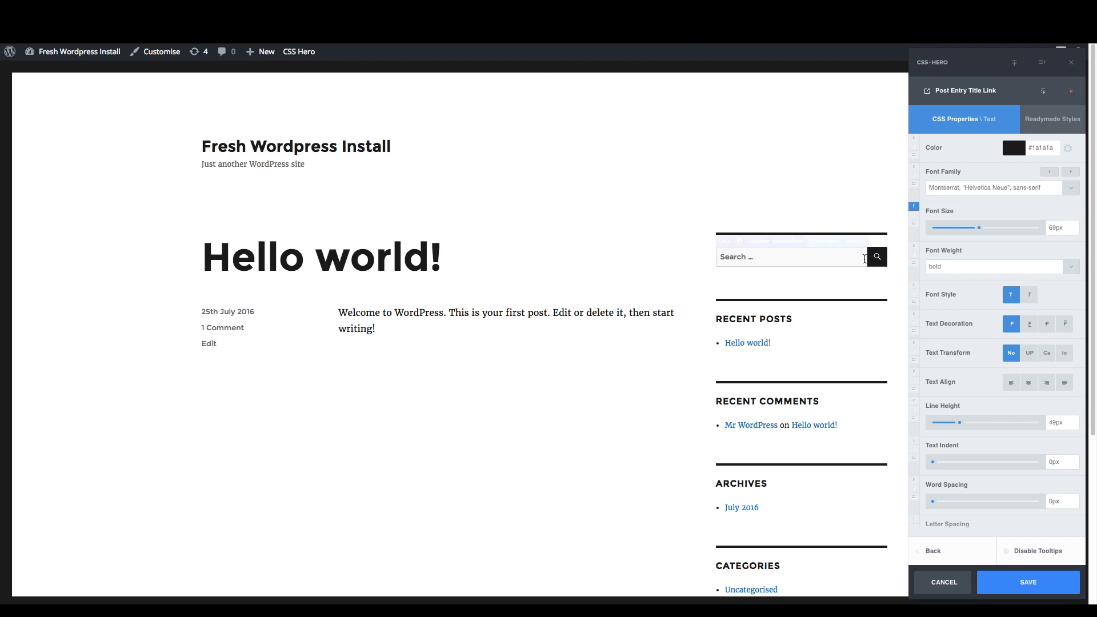
{"action": "mouse_move", "coordinate": [978, 227]}
{"action": "left_mouse_down"}
{"action": "mouse_move", "coordinate": [1016, 221]}
{"action": "mouse_move", "coordinate": [985, 227]}
{"action": "left_mouse_up"}
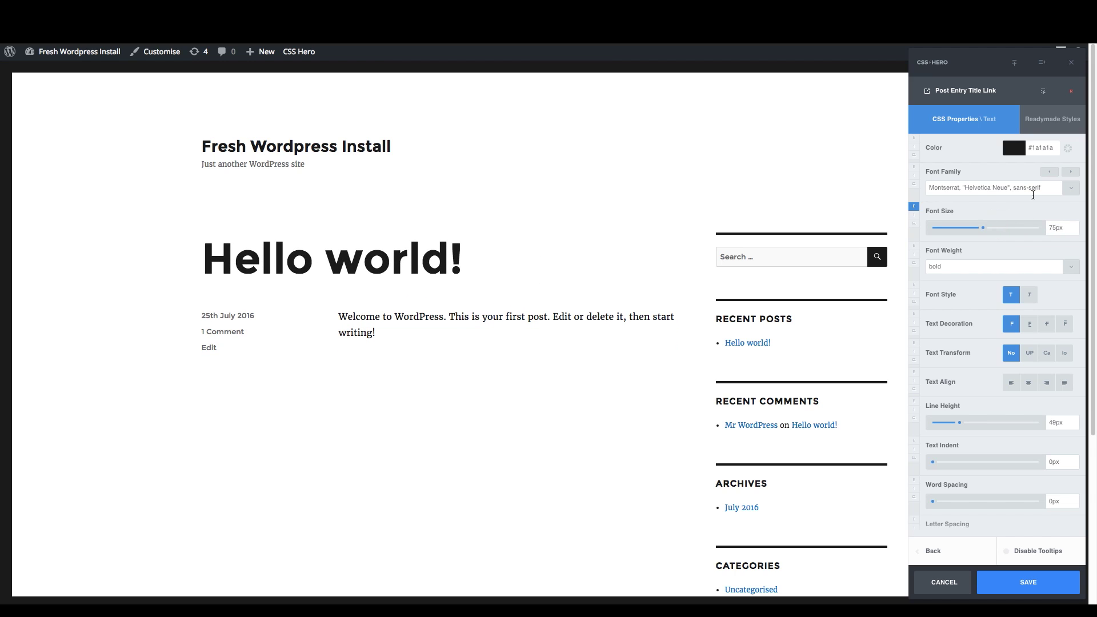
- Change the title's text colour to light blue
{"action": "left_click", "coordinate": [1014, 148]}
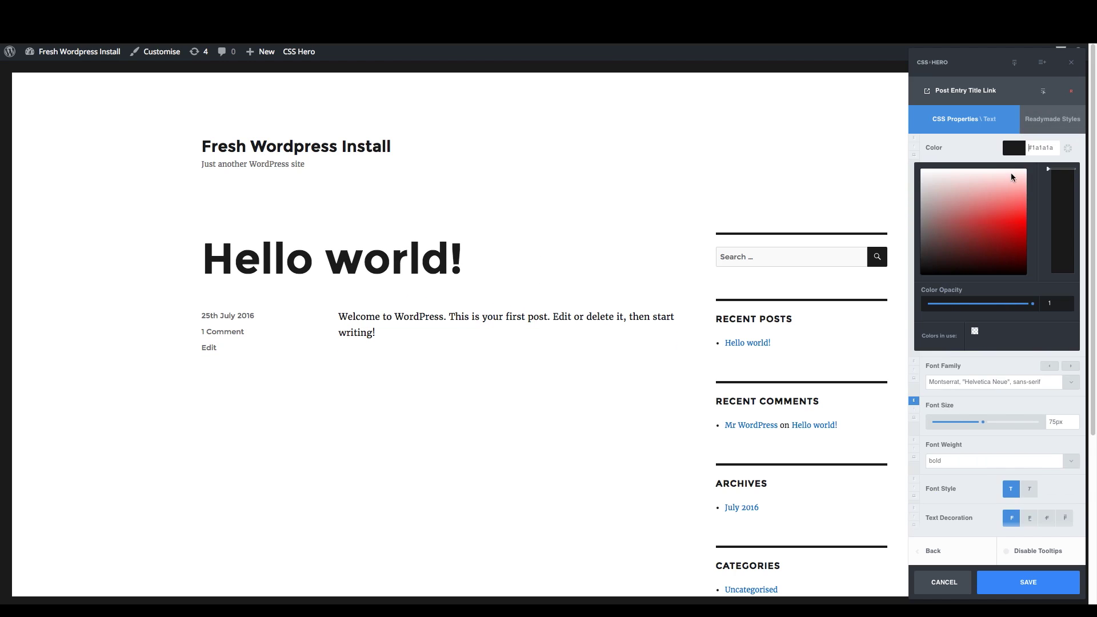
{"action": "left_click", "coordinate": [1014, 242]}
{"action": "left_click", "coordinate": [1062, 234]}
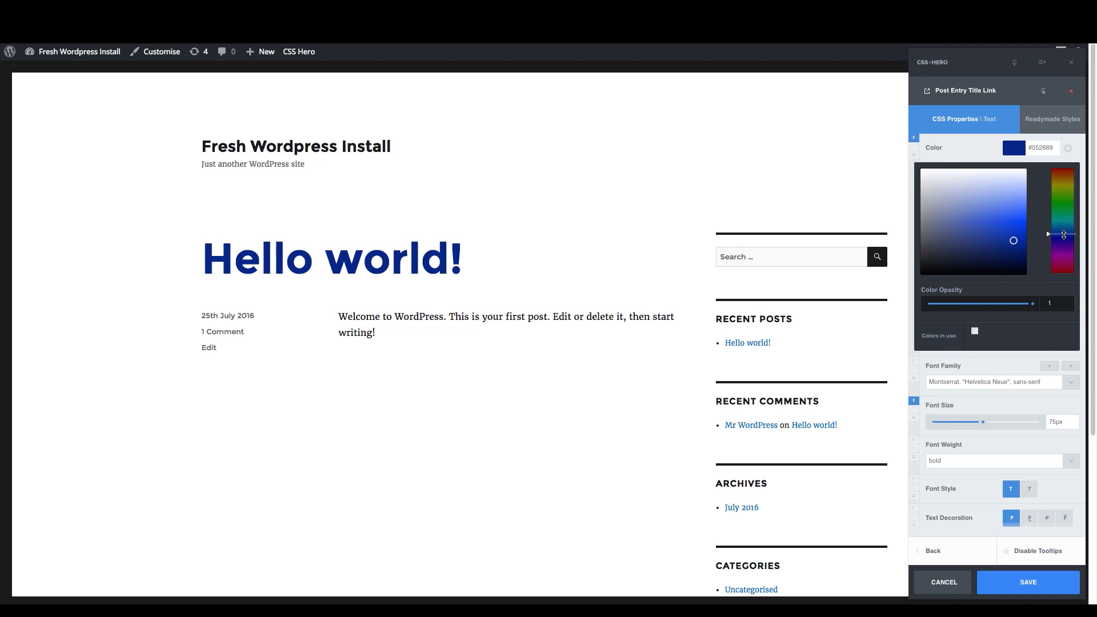
{"action": "left_click", "coordinate": [1014, 222]}
{"action": "left_click", "coordinate": [1061, 225]}
{"action": "left_click", "coordinate": [1007, 219]}
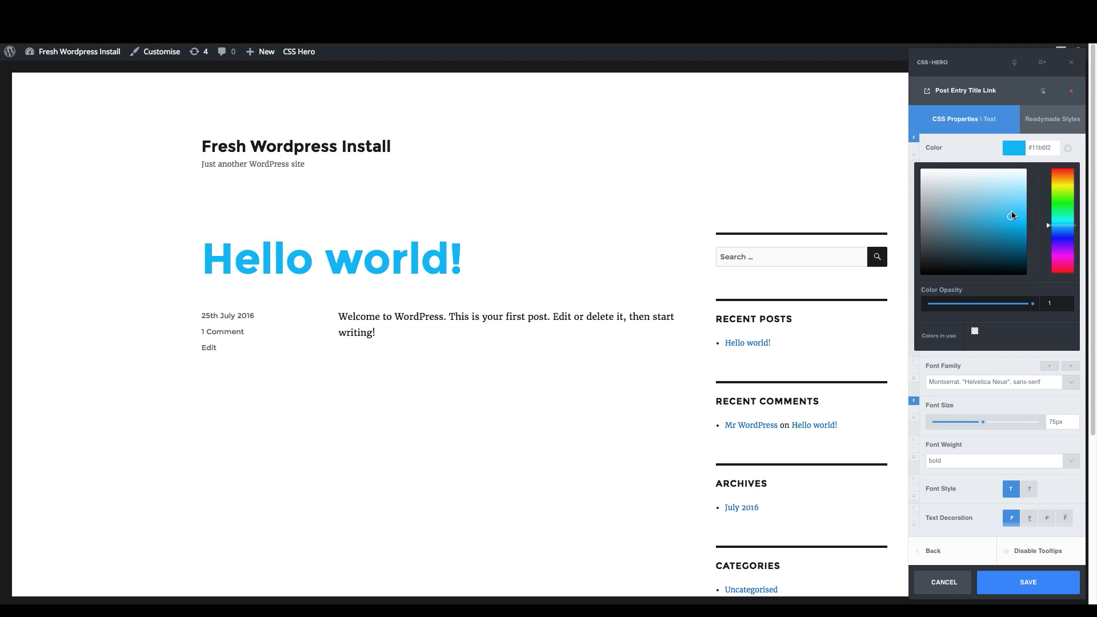
{"action": "left_click", "coordinate": [1001, 383]}
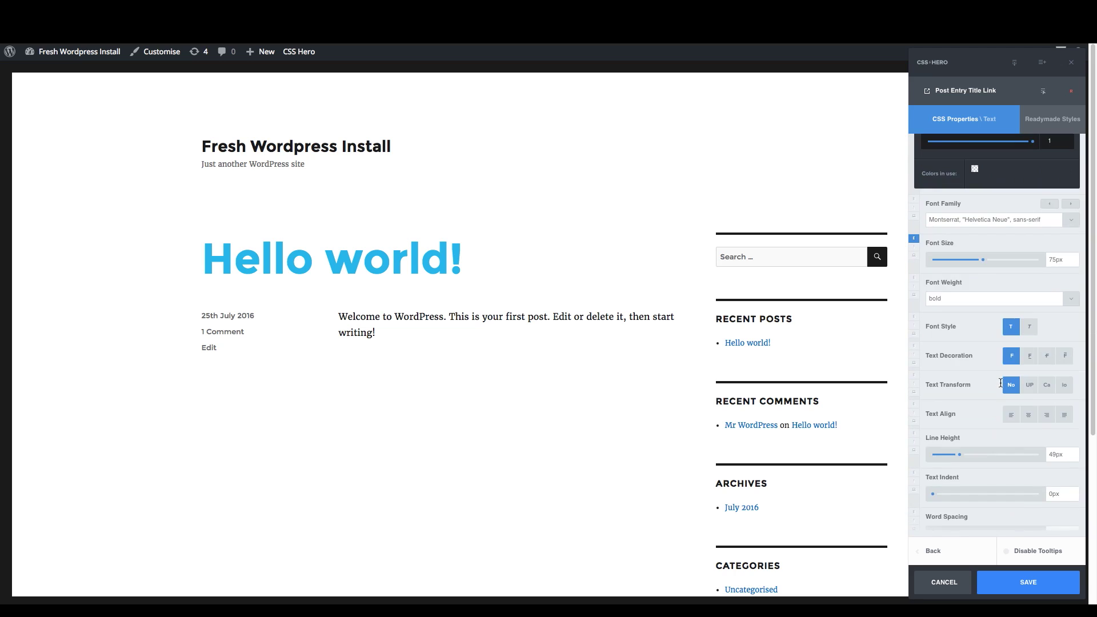
{"action": "scroll", "coordinate": [984, 271], "scroll_direction": "down", "scroll_amount": 3}
{"action": "scroll", "coordinate": [971, 252], "scroll_direction": "up", "scroll_amount": 3}
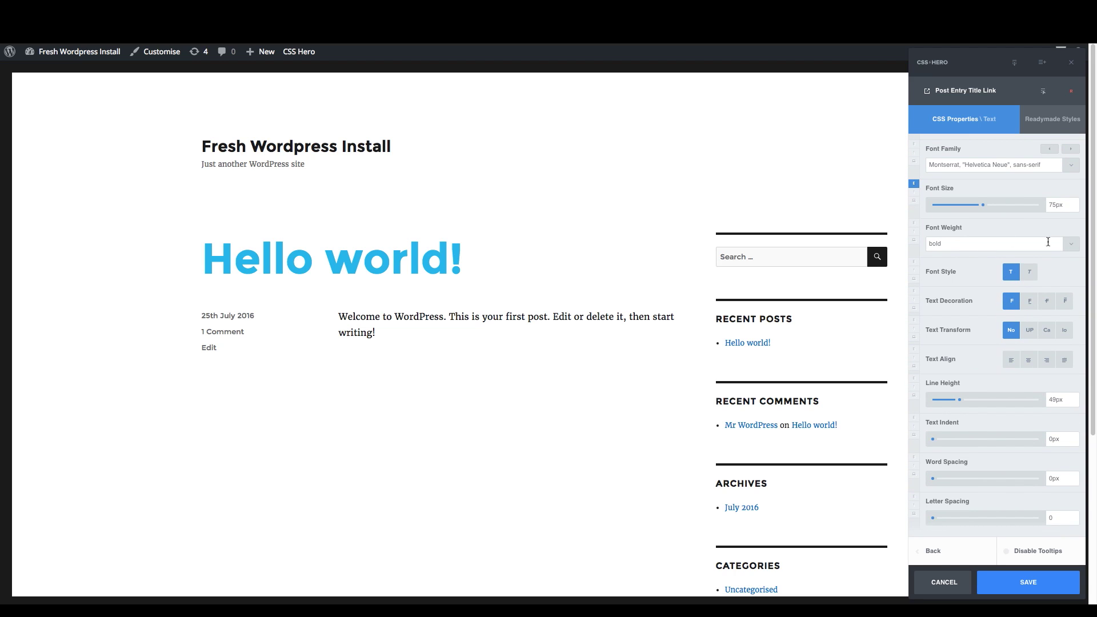
- Set the title's font weight to normal after trying bolder and lighter weights
{"action": "left_click", "coordinate": [1070, 244]}
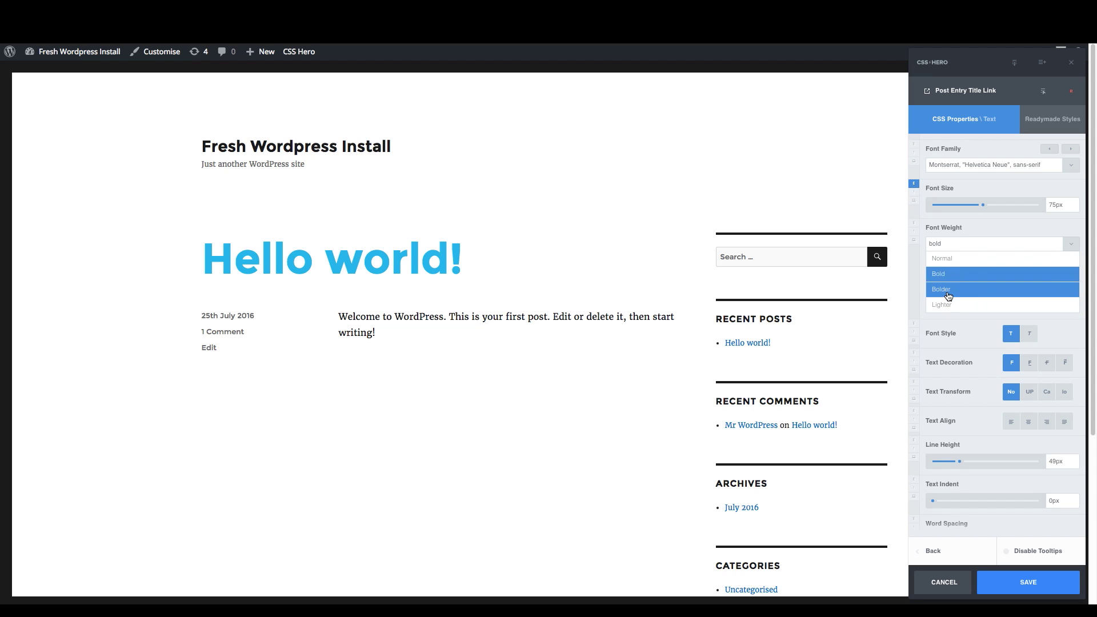
{"action": "left_click", "coordinate": [948, 292]}
{"action": "left_click", "coordinate": [1070, 245]}
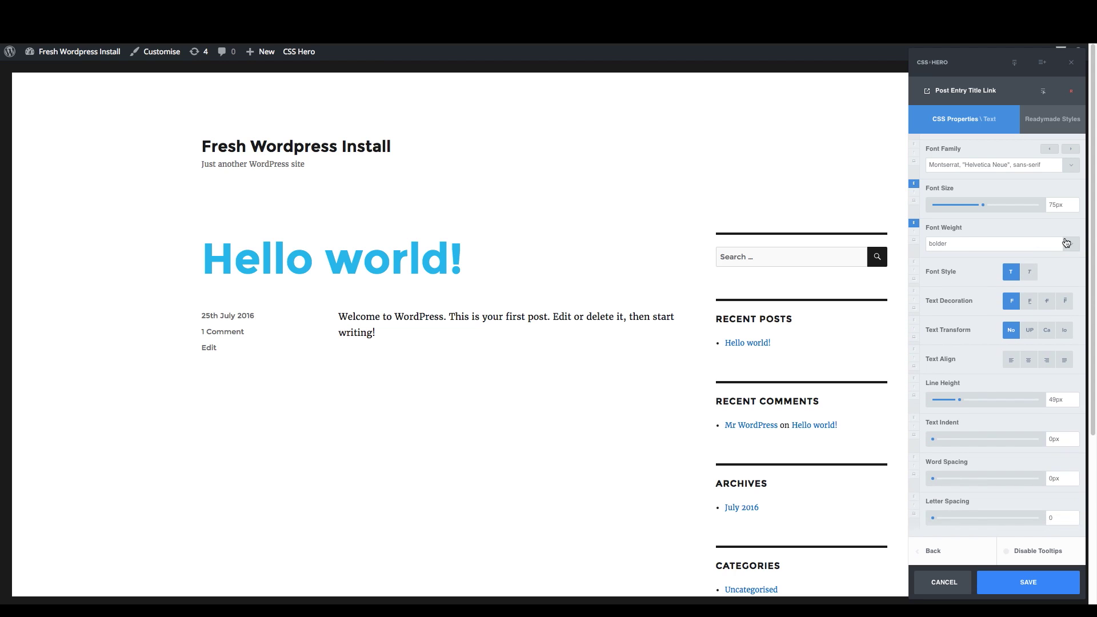
{"action": "left_click", "coordinate": [1069, 244]}
{"action": "left_click", "coordinate": [946, 306]}
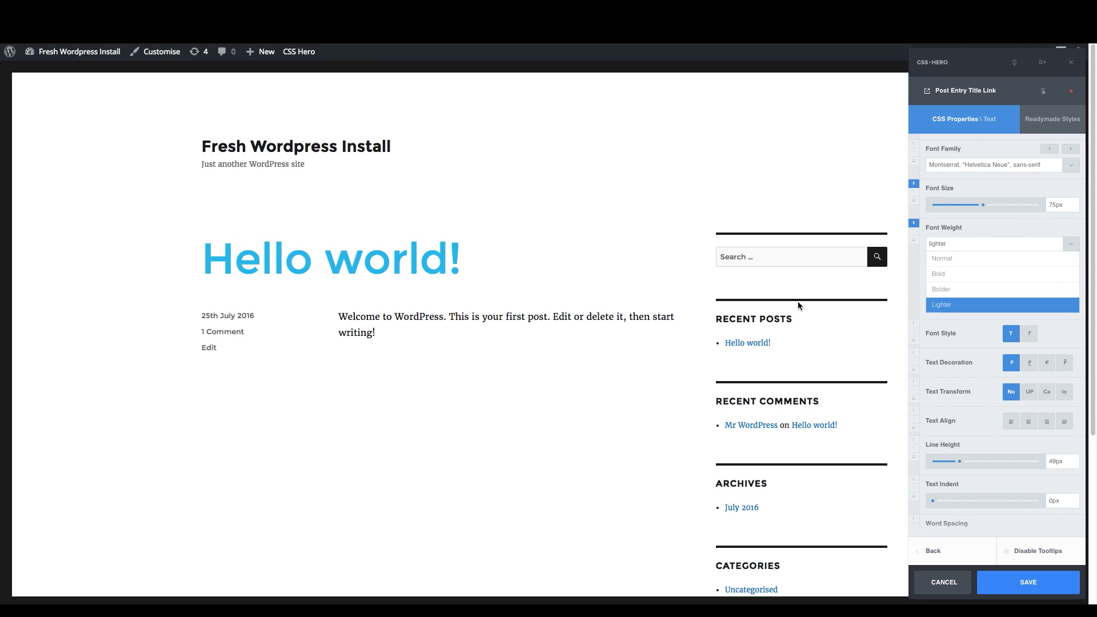
{"action": "left_click", "coordinate": [957, 286]}
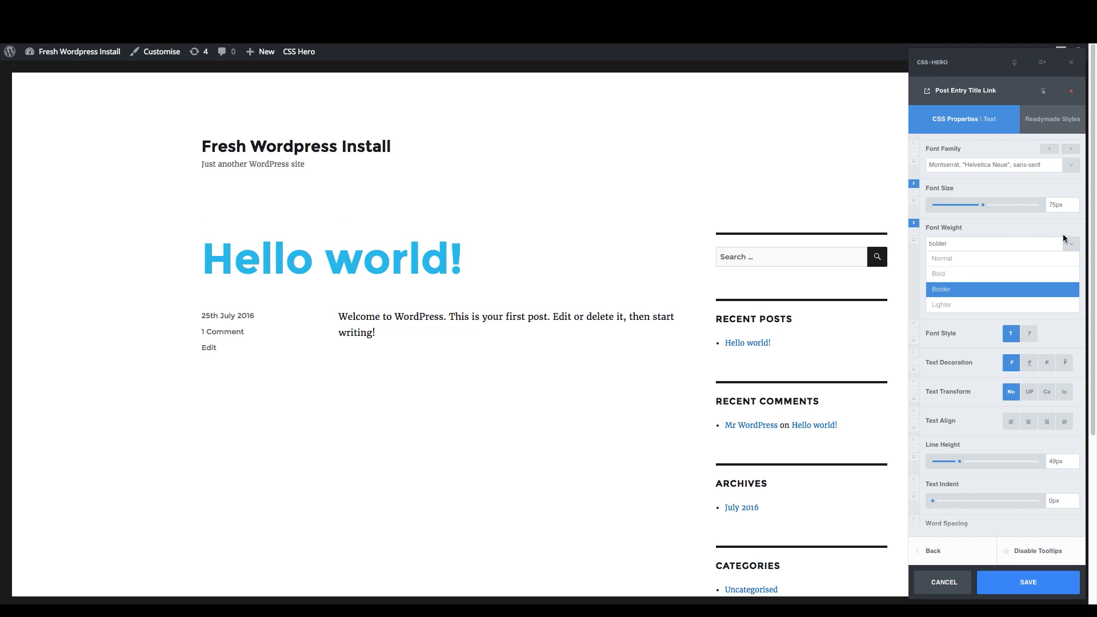
{"action": "left_click", "coordinate": [987, 275]}
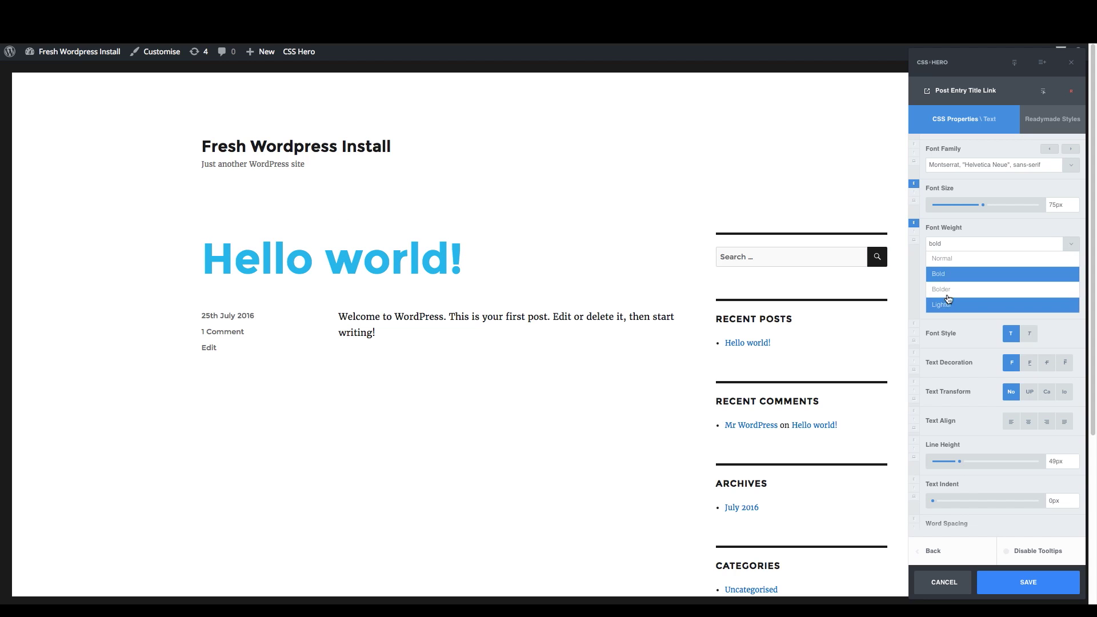
{"action": "left_click", "coordinate": [971, 258]}
{"action": "left_click", "coordinate": [1061, 243]}
- Adjust the title's line height, then choose centre text alignment
{"action": "scroll", "coordinate": [1063, 295], "scroll_direction": "down", "scroll_amount": 3}
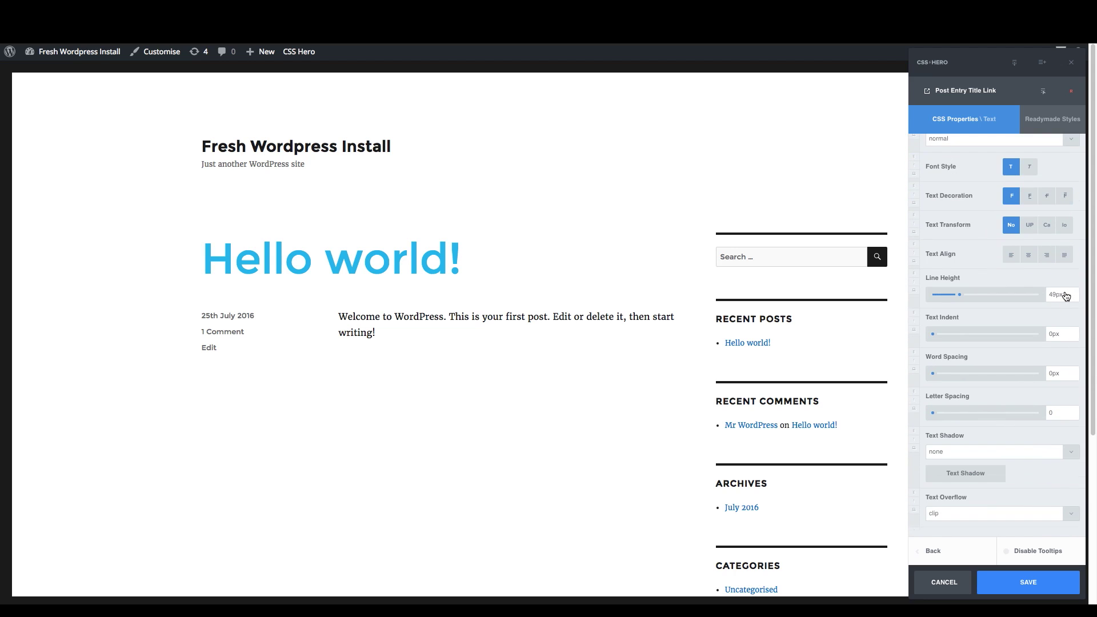
{"action": "left_click_drag", "start_coordinate": [962, 287], "coordinate": [985, 284]}
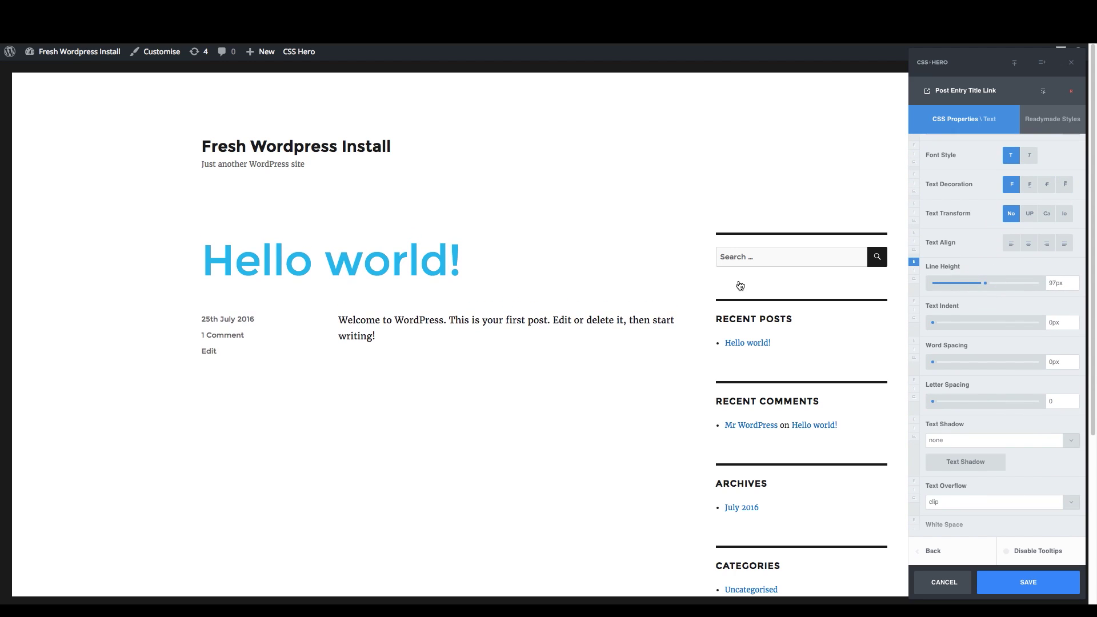
{"action": "left_click_drag", "start_coordinate": [981, 284], "coordinate": [959, 284]}
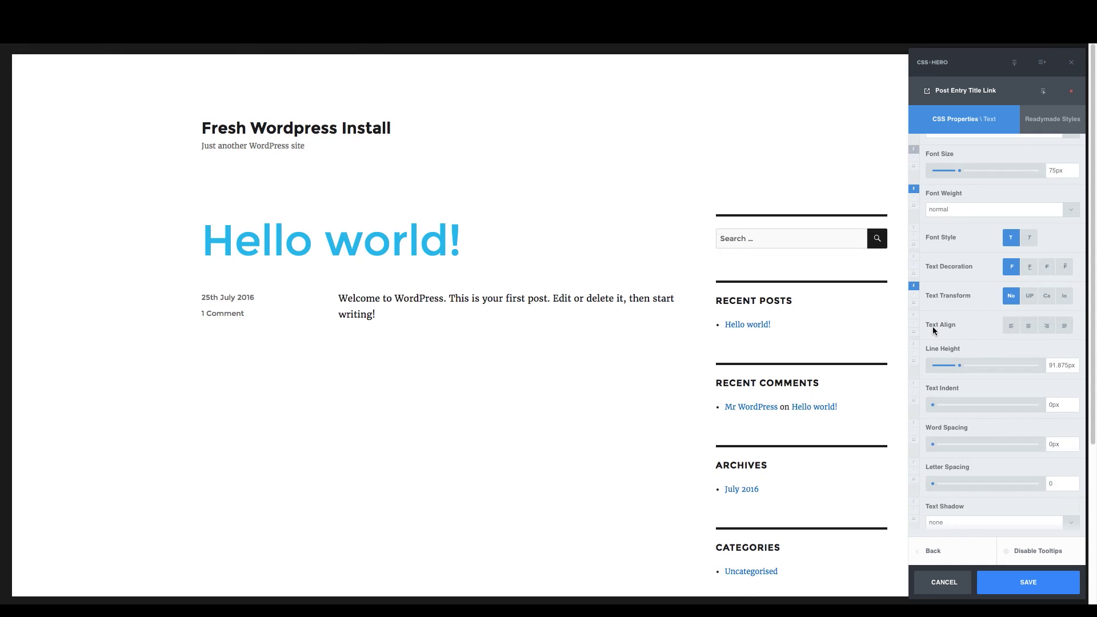
{"action": "left_click", "coordinate": [1028, 325]}
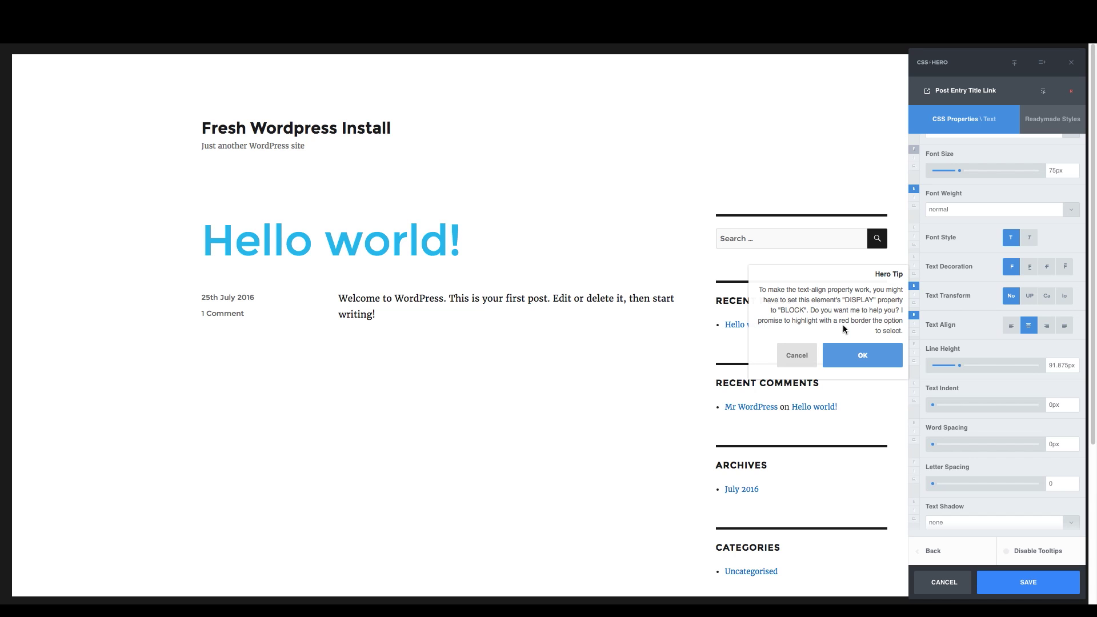
- Accept the Hero Tip, set the title's Display to Block so it centres, and save
{"action": "left_click", "coordinate": [866, 356]}
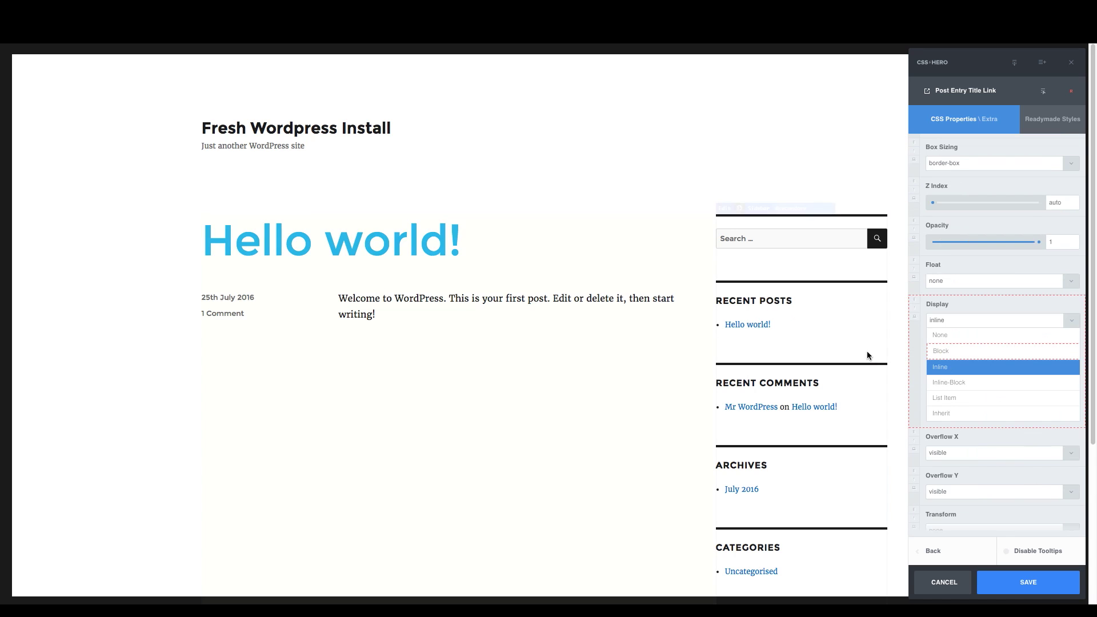
{"action": "left_click", "coordinate": [947, 352]}
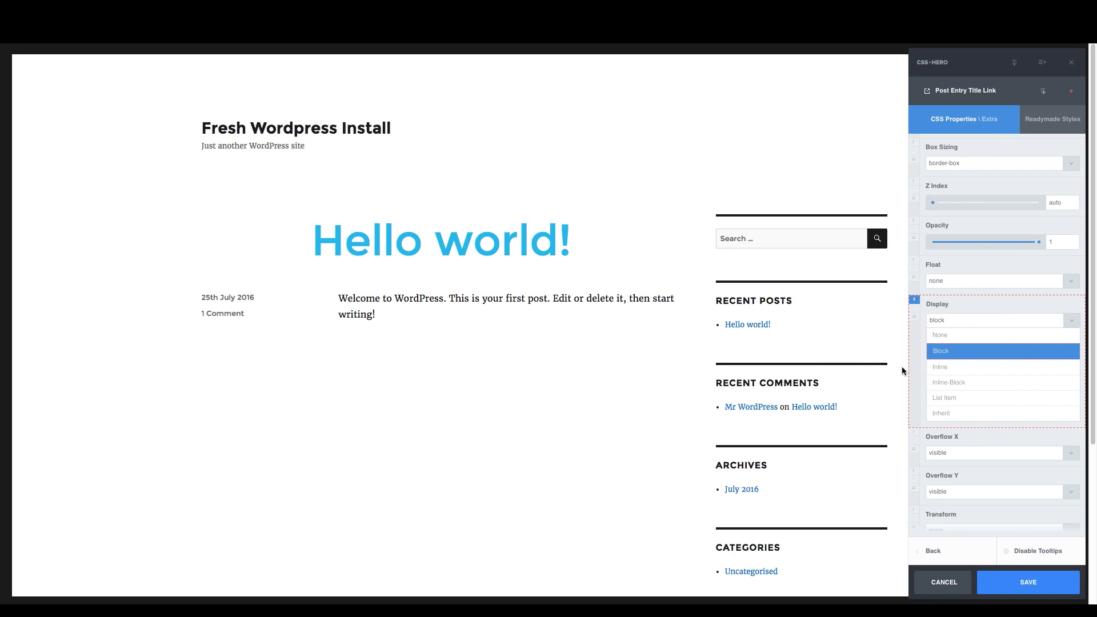
{"action": "left_click", "coordinate": [1022, 582]}
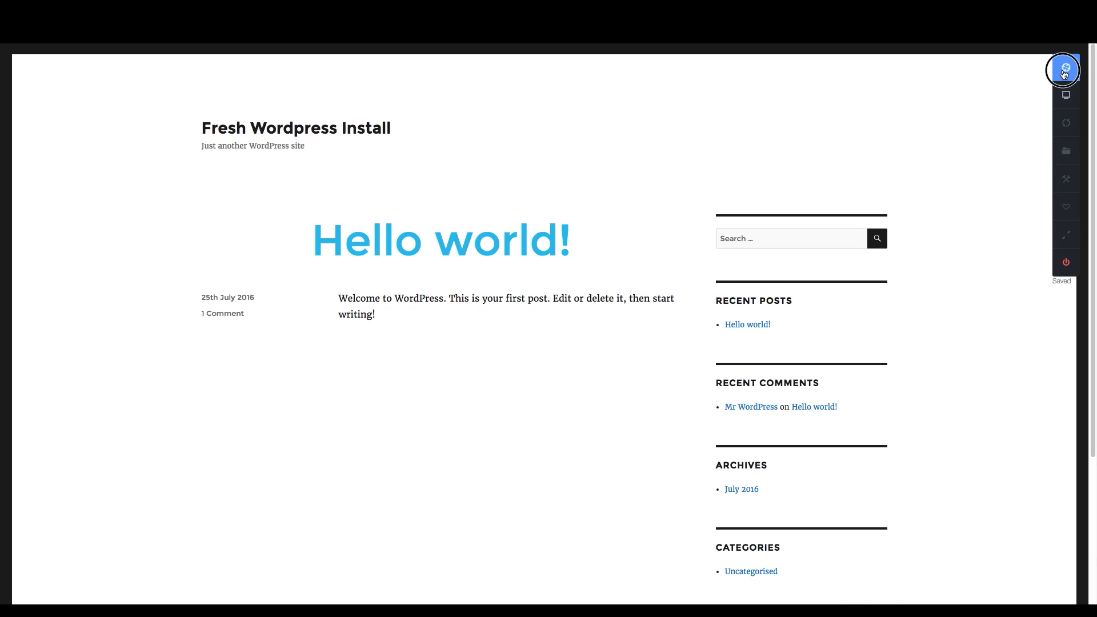
{"action": "left_click", "coordinate": [1063, 66]}
- Select the Hello world! title's Post Entry Title Link text properties
{"action": "left_click", "coordinate": [516, 237]}
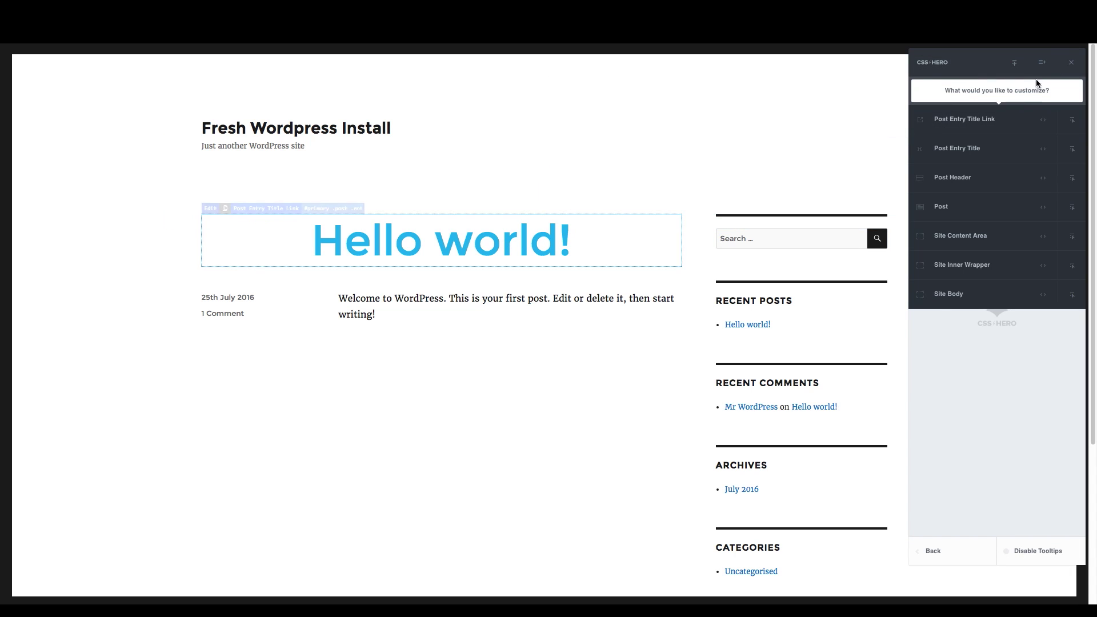
{"action": "left_click", "coordinate": [1070, 61]}
{"action": "left_click", "coordinate": [1058, 71]}
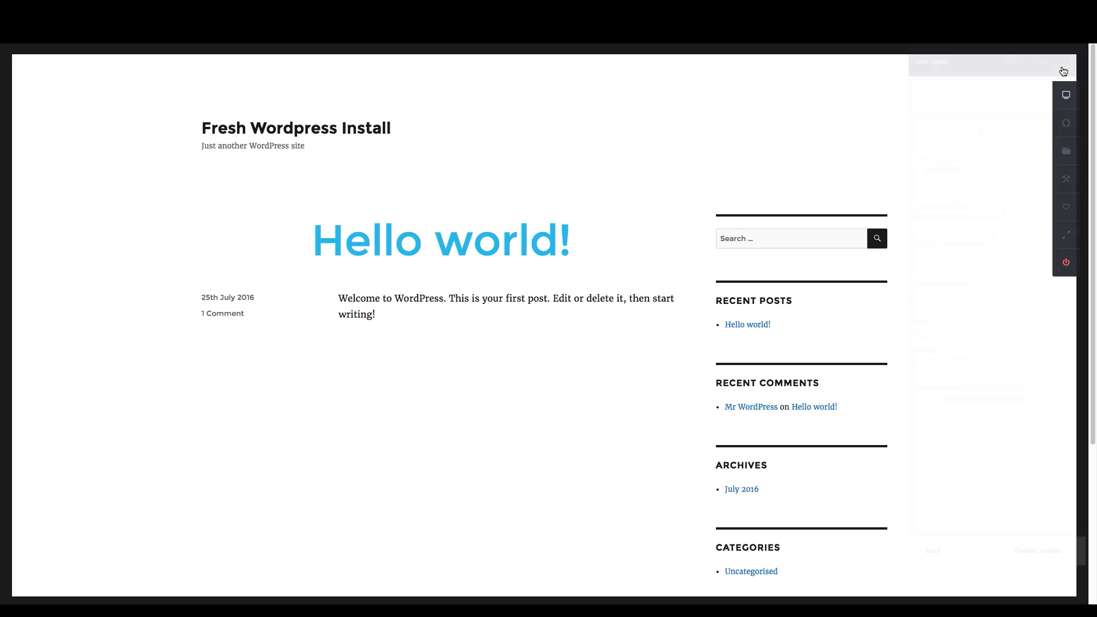
{"action": "left_click", "coordinate": [520, 229]}
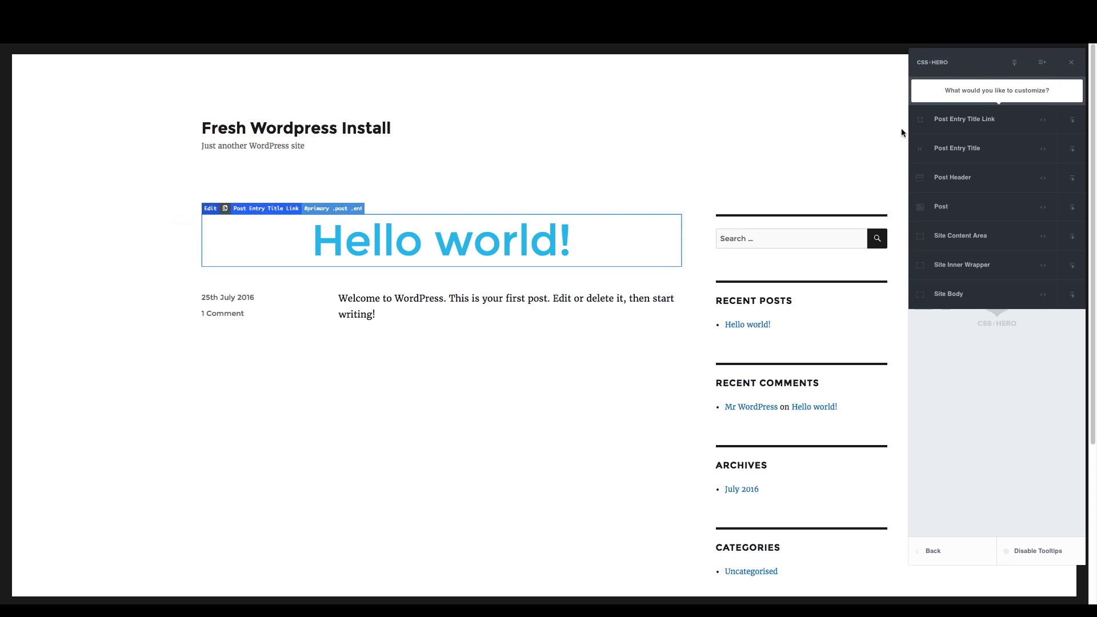
{"action": "left_click", "coordinate": [962, 121]}
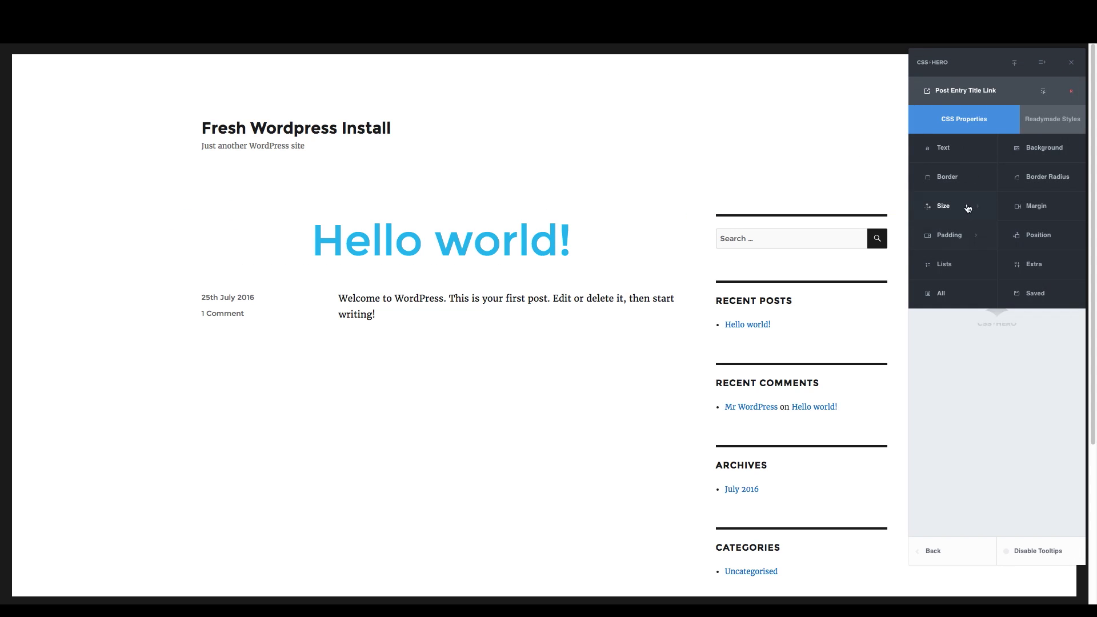
{"action": "left_click", "coordinate": [944, 148]}
{"action": "scroll", "coordinate": [973, 328], "scroll_direction": "down", "scroll_amount": 3}
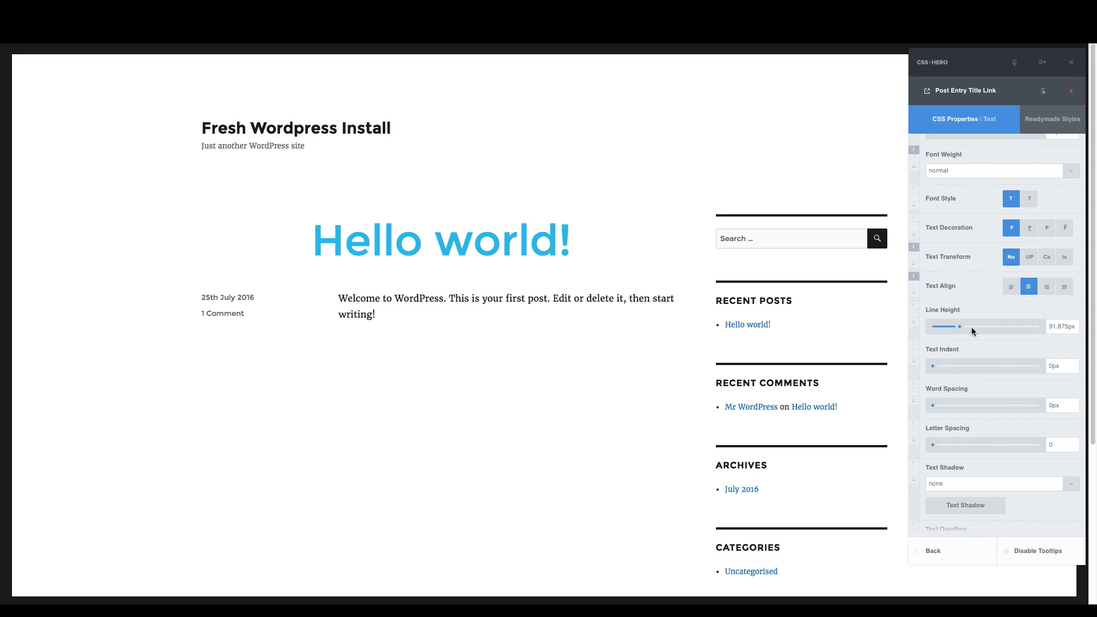
{"action": "left_click_drag", "start_coordinate": [934, 446], "coordinate": [932, 405]}
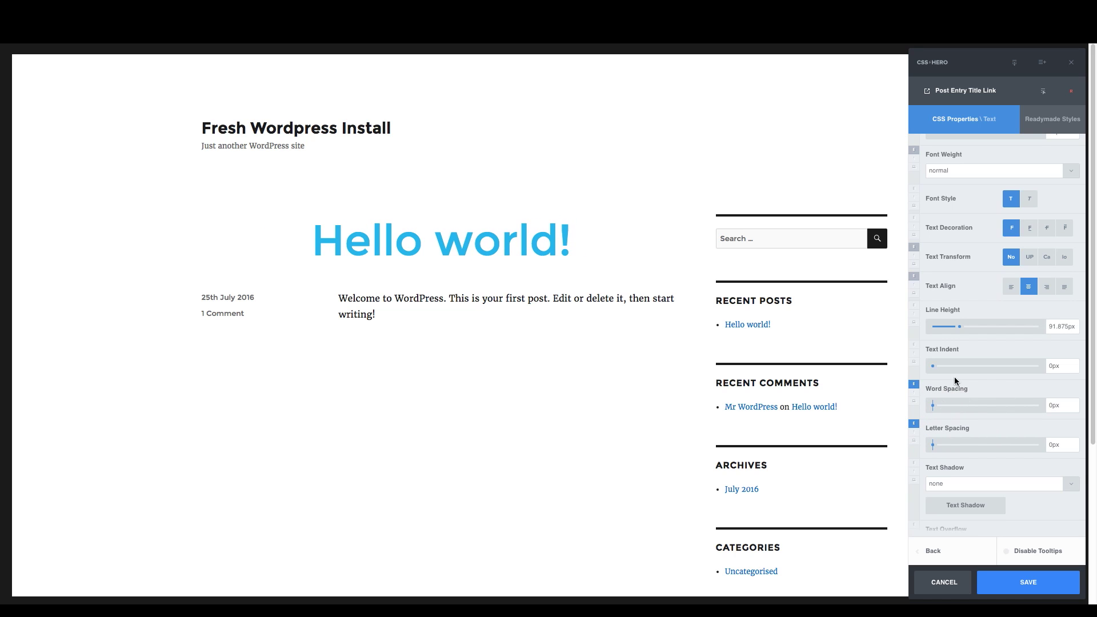
- Try uppercase, capitalize and lowercase on the title, keeping its original casing
{"action": "left_click", "coordinate": [1029, 257]}
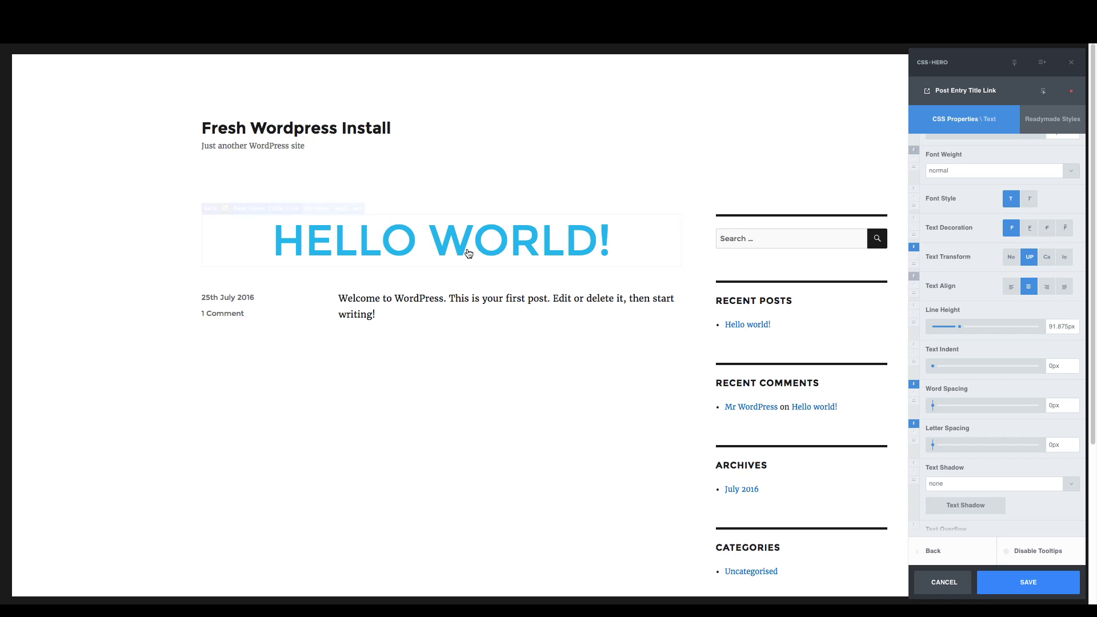
{"action": "left_click", "coordinate": [1044, 258]}
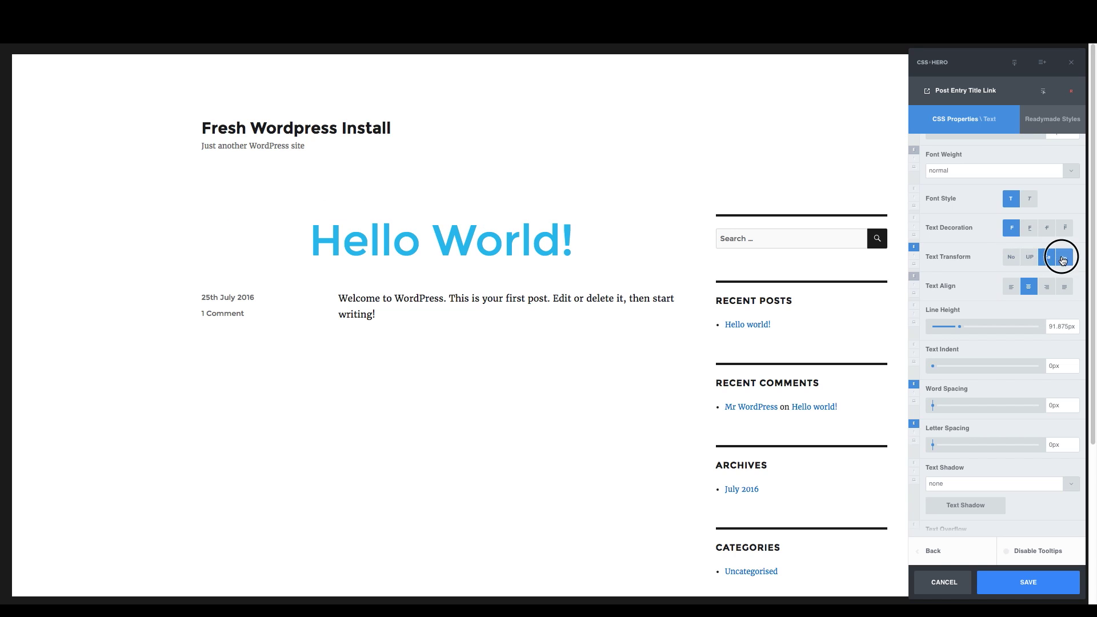
{"action": "left_click", "coordinate": [1063, 260]}
{"action": "left_click", "coordinate": [1010, 257]}
{"action": "scroll", "coordinate": [975, 274], "scroll_direction": "down", "scroll_amount": 1}
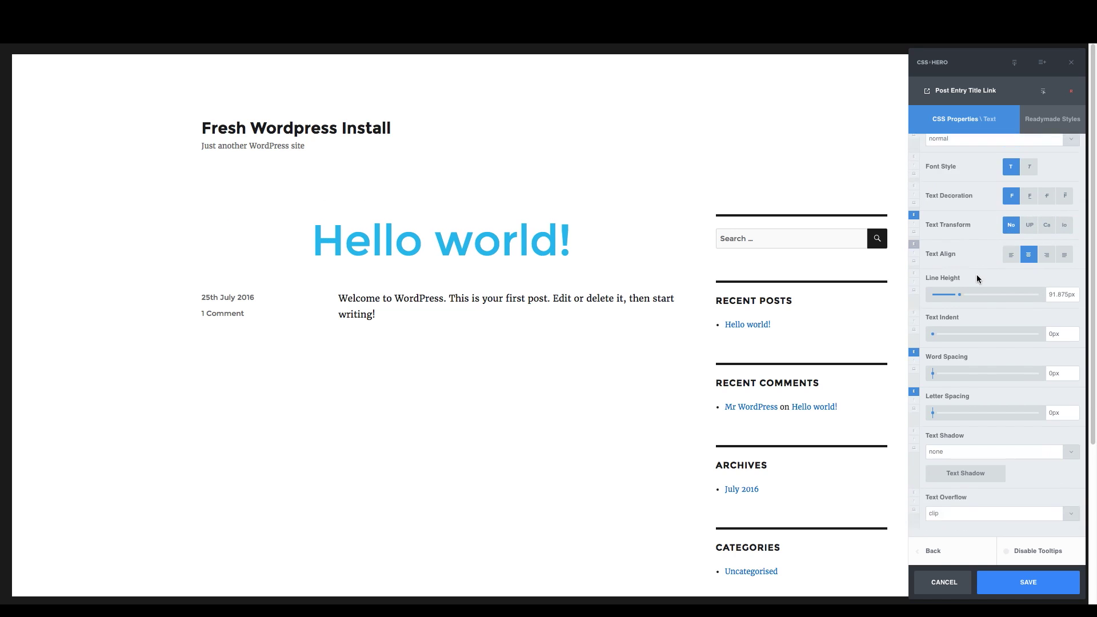
{"action": "scroll", "coordinate": [976, 277], "scroll_direction": "down", "scroll_amount": 2}
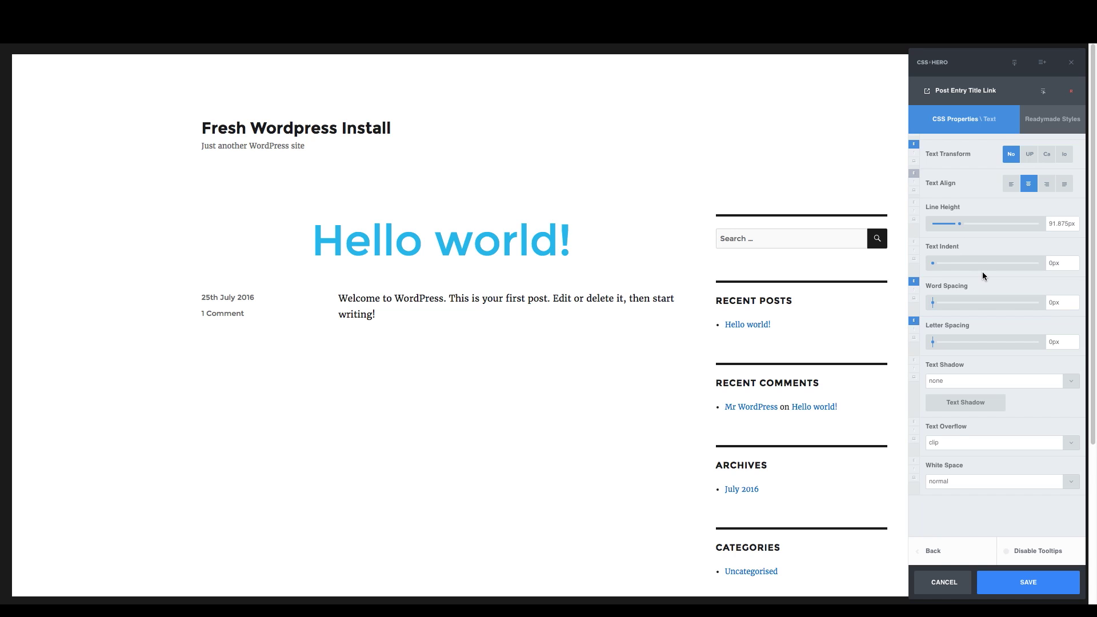
{"action": "scroll", "coordinate": [982, 273], "scroll_direction": "up", "scroll_amount": 5}
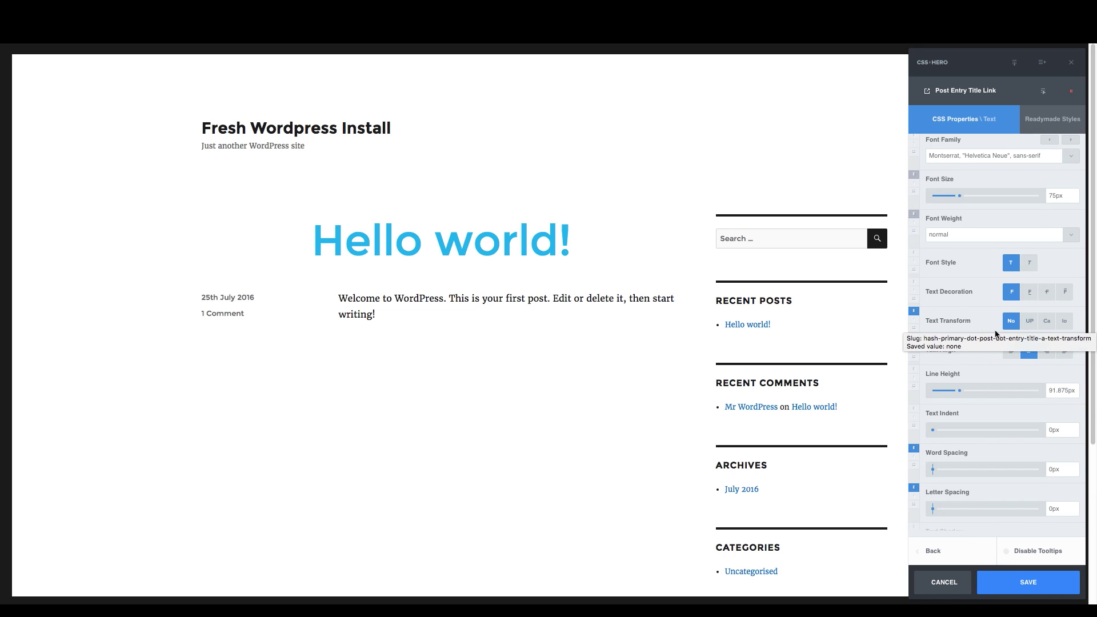
{"action": "left_click", "coordinate": [1029, 320]}
{"action": "left_click", "coordinate": [1047, 321]}
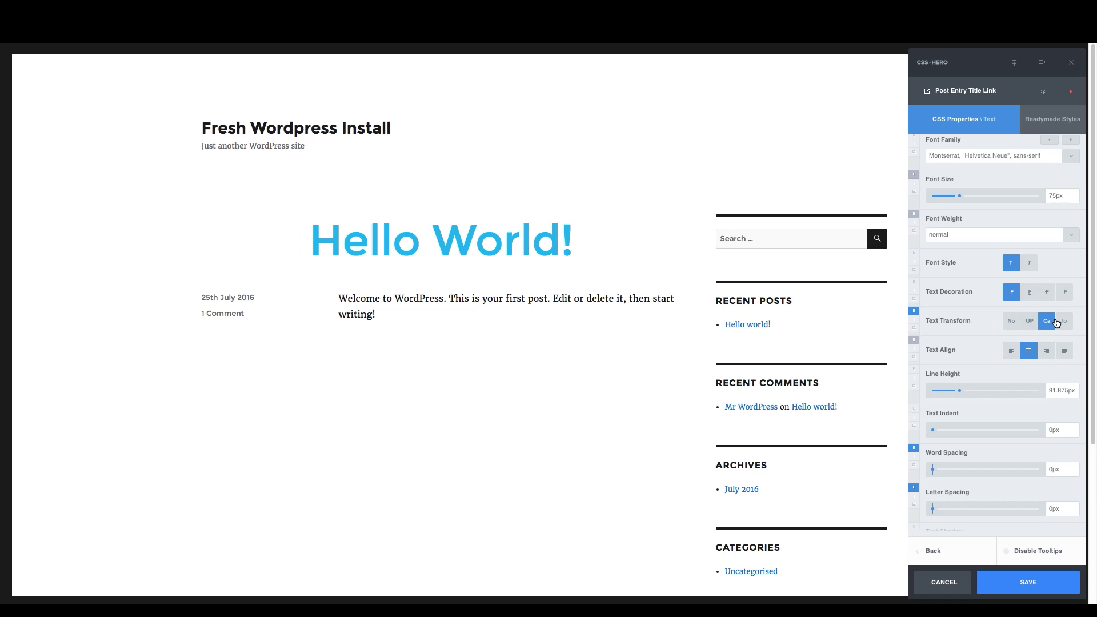
{"action": "left_click", "coordinate": [1057, 321]}
{"action": "left_click", "coordinate": [1012, 320]}
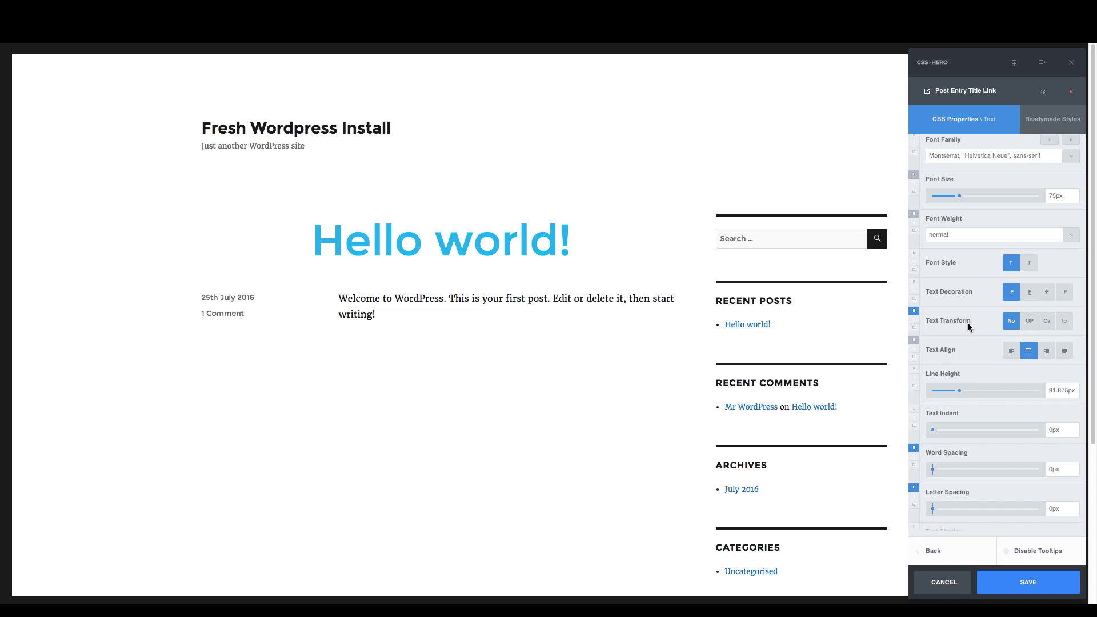
{"action": "scroll", "coordinate": [969, 327], "scroll_direction": "down", "scroll_amount": 3}
{"action": "scroll", "coordinate": [969, 325], "scroll_direction": "up", "scroll_amount": 1}
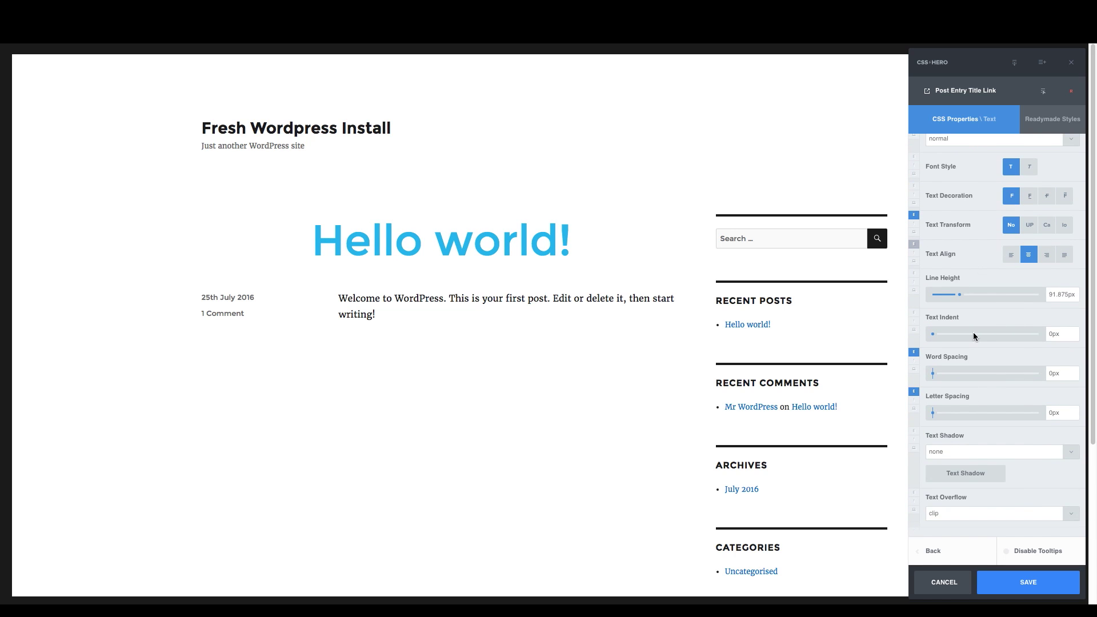
{"action": "scroll", "coordinate": [983, 339], "scroll_direction": "down", "scroll_amount": 2}
{"action": "scroll", "coordinate": [1027, 343], "scroll_direction": "down", "scroll_amount": 2}
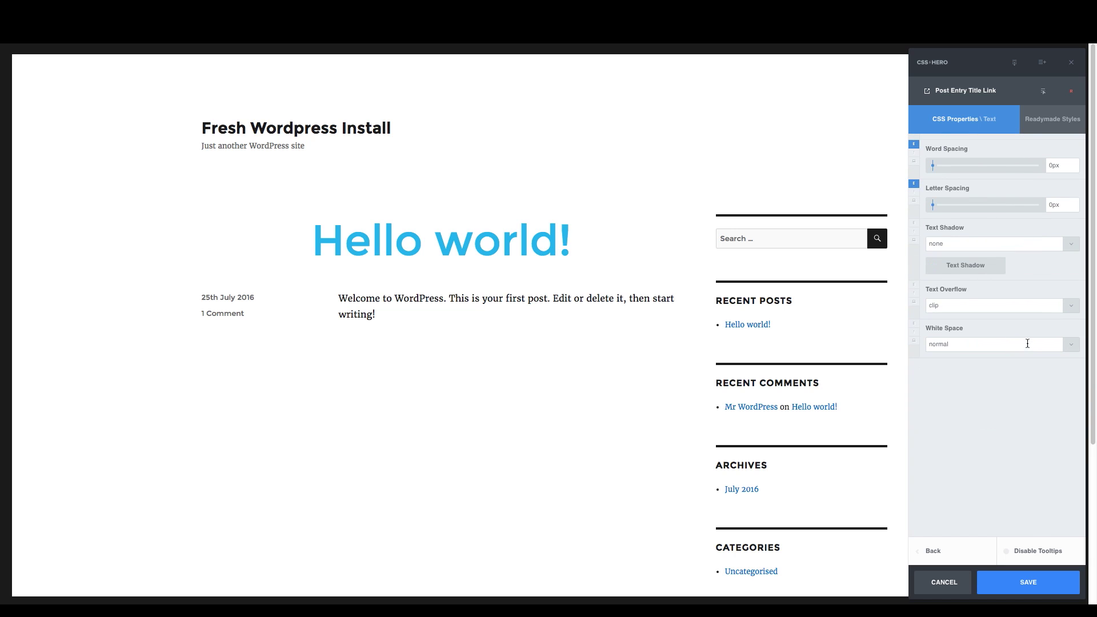
- Preview the Blue Shadow, YellowBlack and 3d text-shadow presets on the title
{"action": "left_click", "coordinate": [1071, 252]}
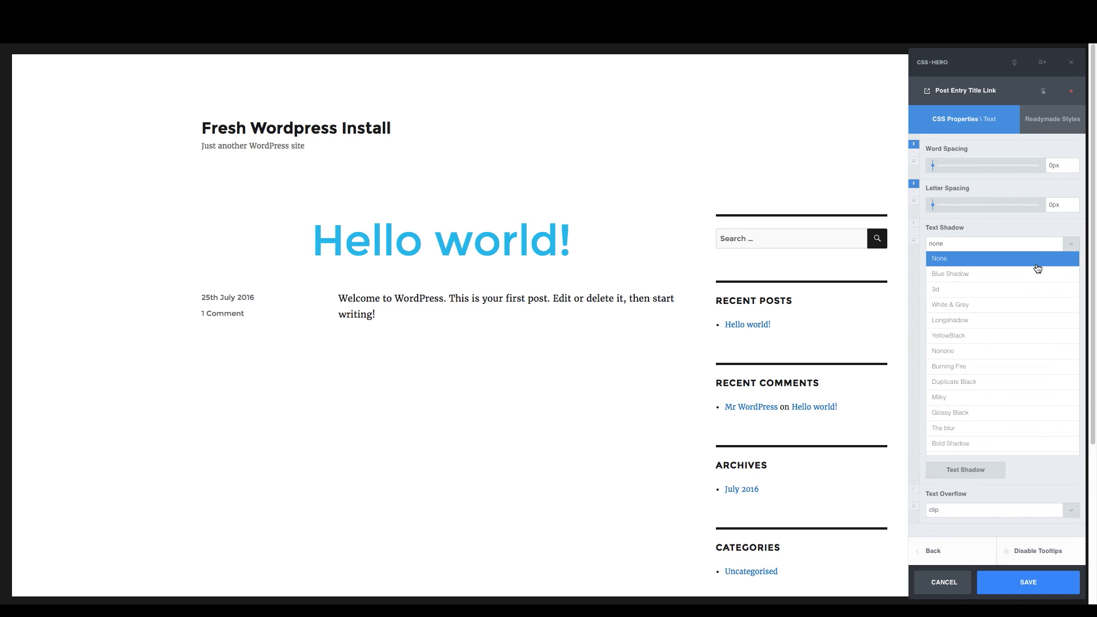
{"action": "left_click", "coordinate": [971, 274]}
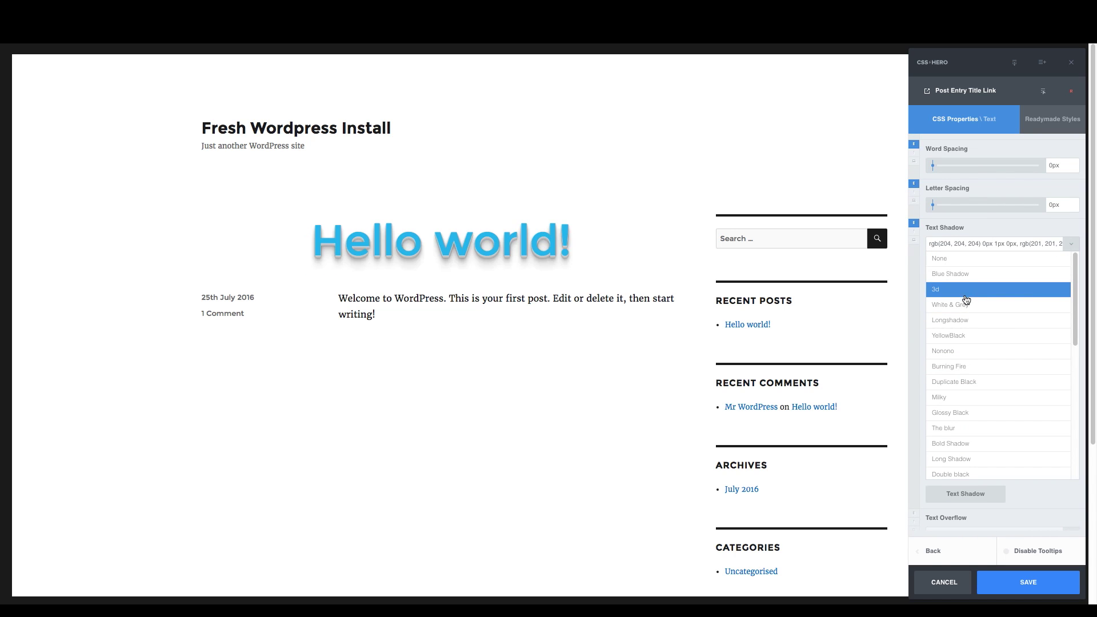
{"action": "left_click", "coordinate": [965, 333]}
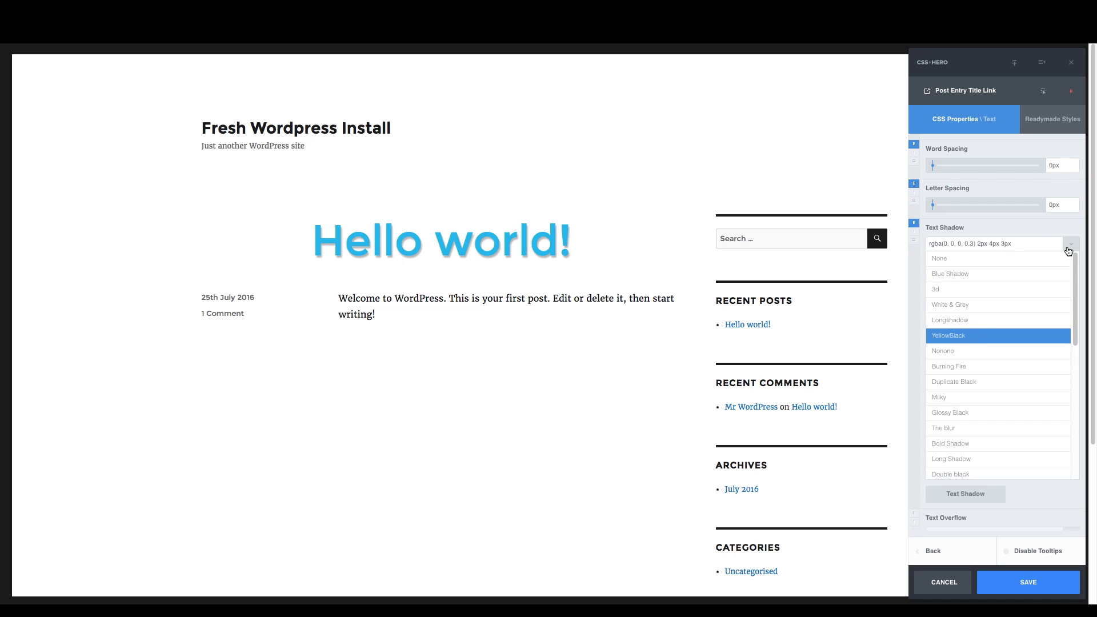
{"action": "left_click", "coordinate": [999, 291]}
- In the custom Text Shadow editor, rough out the shadow's X/Y offset and dark grey colour
{"action": "left_click", "coordinate": [958, 267]}
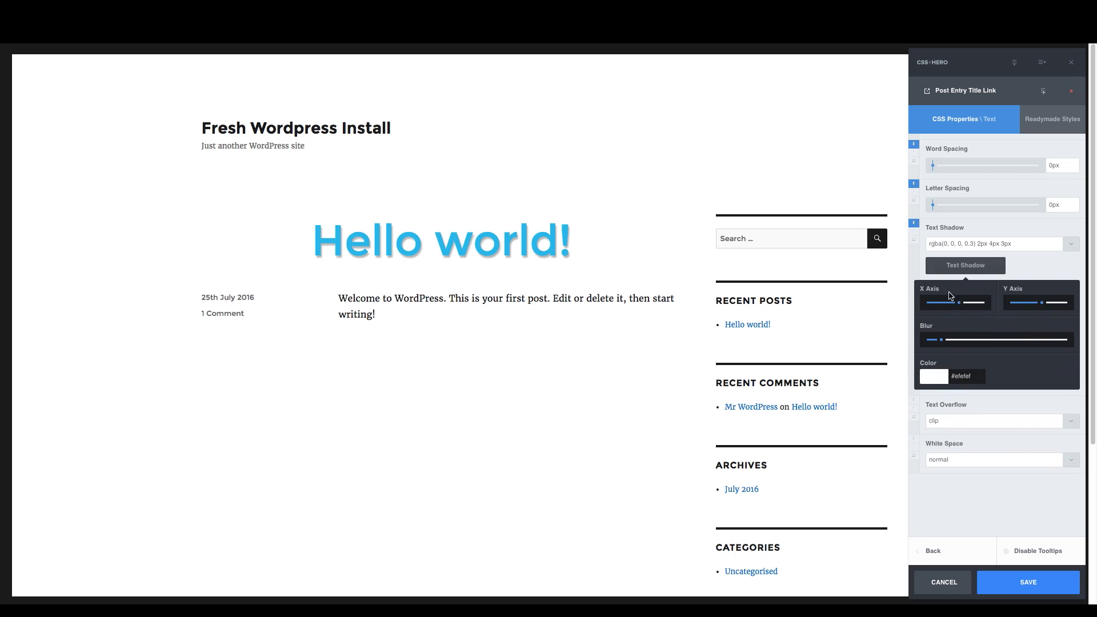
{"action": "left_click_drag", "start_coordinate": [959, 303], "coordinate": [943, 328]}
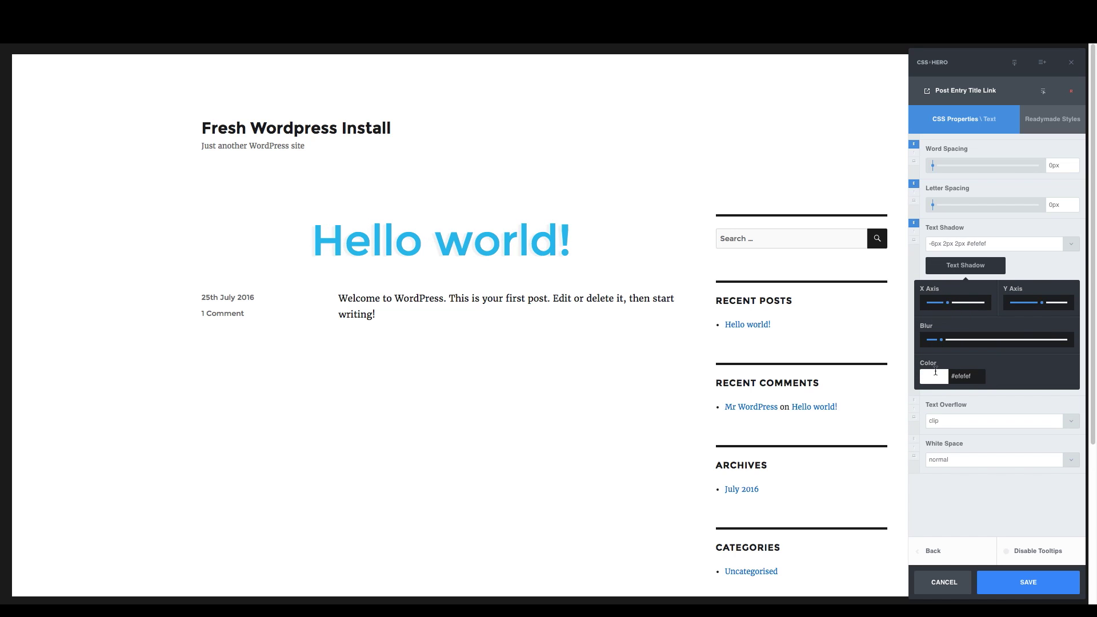
{"action": "left_click", "coordinate": [935, 372]}
{"action": "left_click_drag", "start_coordinate": [945, 431], "coordinate": [920, 479]}
{"action": "mouse_move", "coordinate": [945, 308]}
{"action": "left_mouse_down"}
{"action": "mouse_move", "coordinate": [933, 306]}
{"action": "mouse_move", "coordinate": [981, 306]}
{"action": "mouse_move", "coordinate": [933, 304]}
{"action": "mouse_move", "coordinate": [959, 309]}
{"action": "left_mouse_up"}
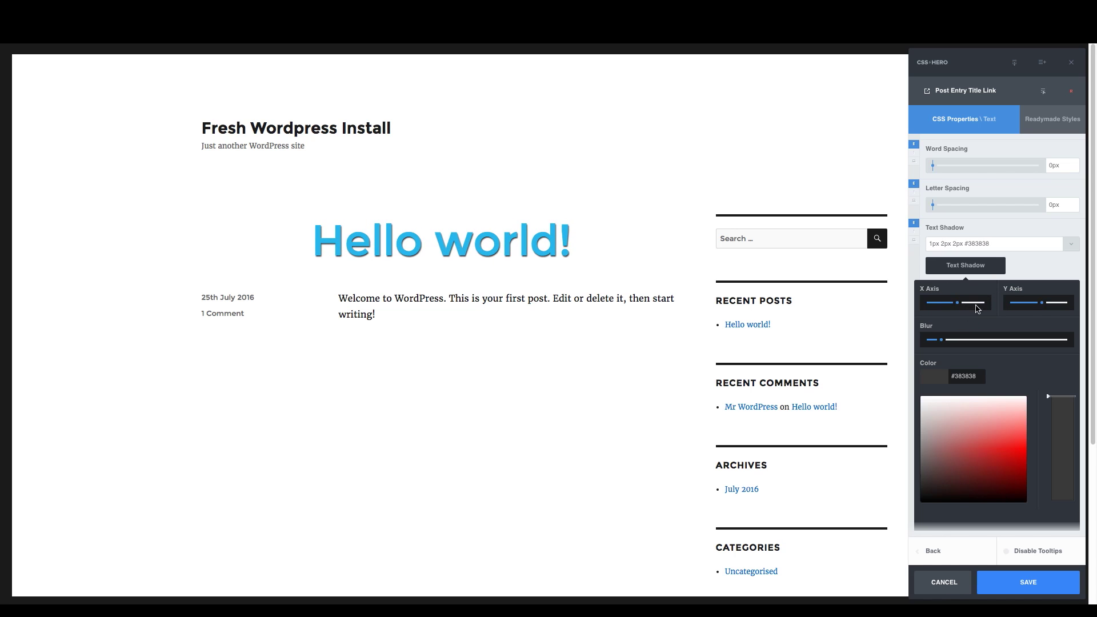
{"action": "mouse_move", "coordinate": [1041, 303]}
{"action": "left_mouse_down"}
{"action": "mouse_move", "coordinate": [1026, 304]}
{"action": "mouse_move", "coordinate": [1060, 304]}
{"action": "mouse_move", "coordinate": [1024, 308]}
{"action": "mouse_move", "coordinate": [1034, 303]}
{"action": "left_mouse_up"}
{"action": "left_click_drag", "start_coordinate": [958, 303], "coordinate": [1045, 303]}
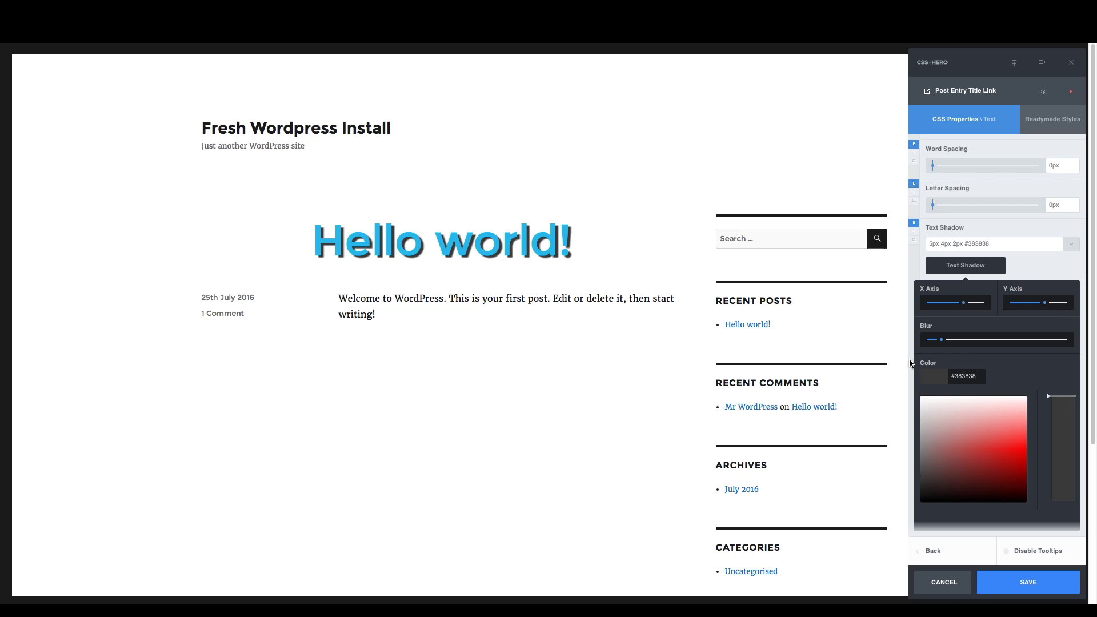
- Finalise the title shadow at 2px 1px 4px #515151, leaving text overflow on clip
{"action": "left_click_drag", "start_coordinate": [942, 342], "coordinate": [962, 342]}
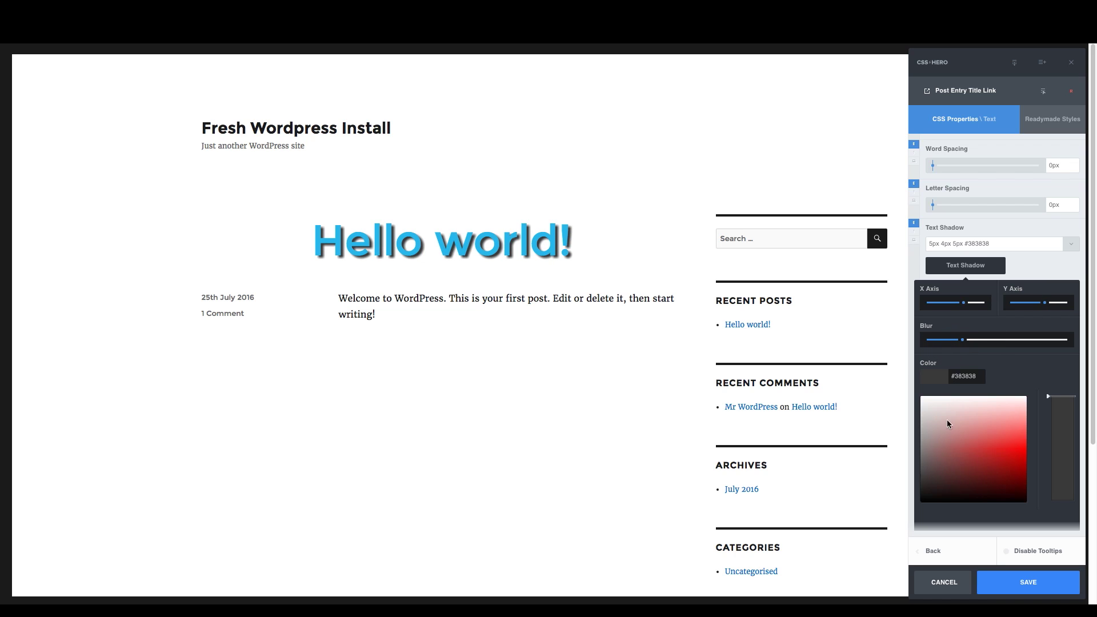
{"action": "left_click_drag", "start_coordinate": [931, 468], "coordinate": [905, 464]}
{"action": "left_click_drag", "start_coordinate": [961, 343], "coordinate": [958, 345]}
{"action": "left_click_drag", "start_coordinate": [966, 302], "coordinate": [963, 309]}
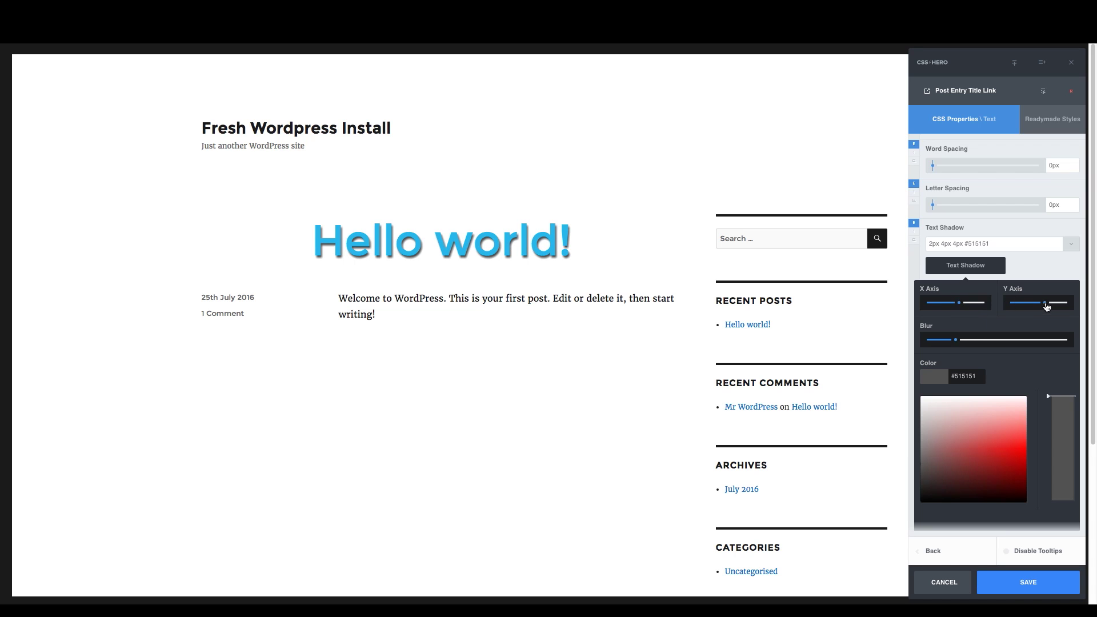
{"action": "left_click_drag", "start_coordinate": [1046, 306], "coordinate": [1045, 308]}
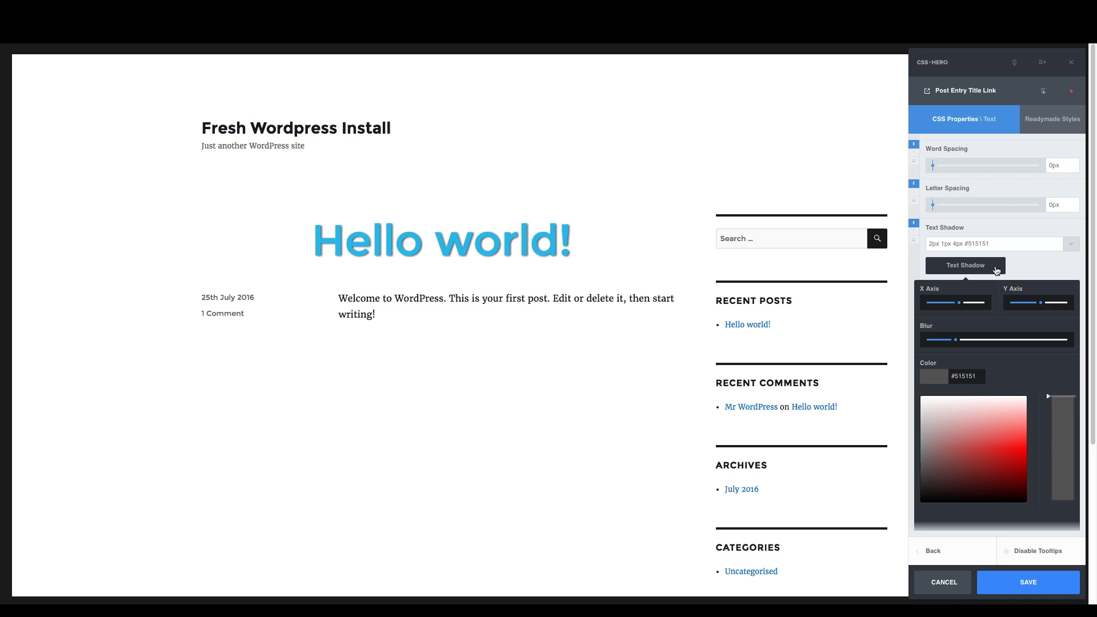
{"action": "left_click", "coordinate": [995, 270]}
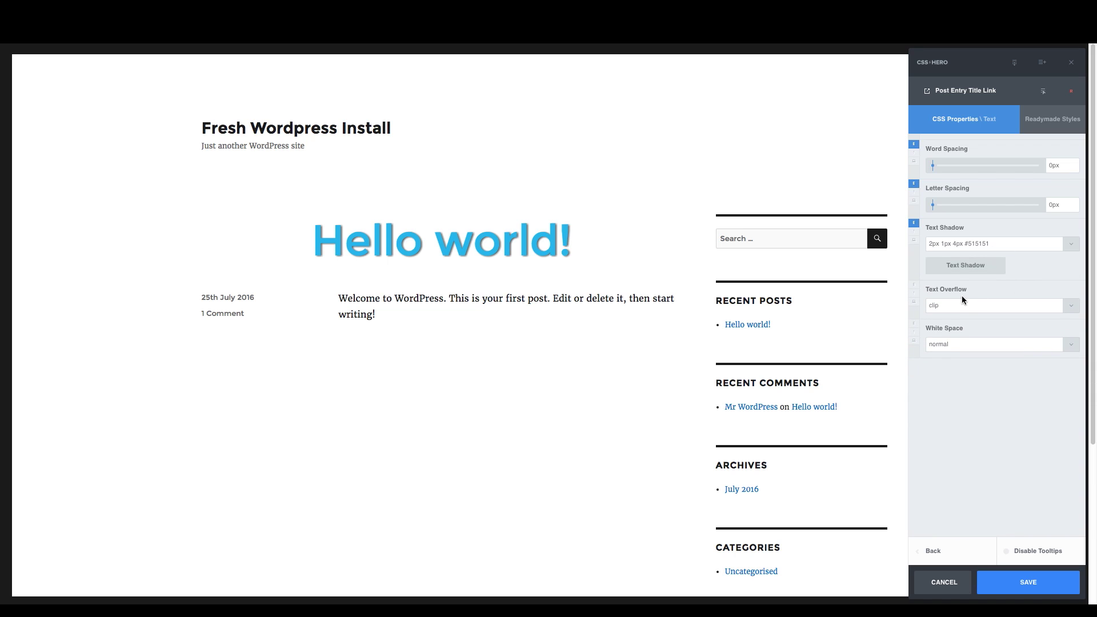
{"action": "left_click", "coordinate": [1070, 309]}
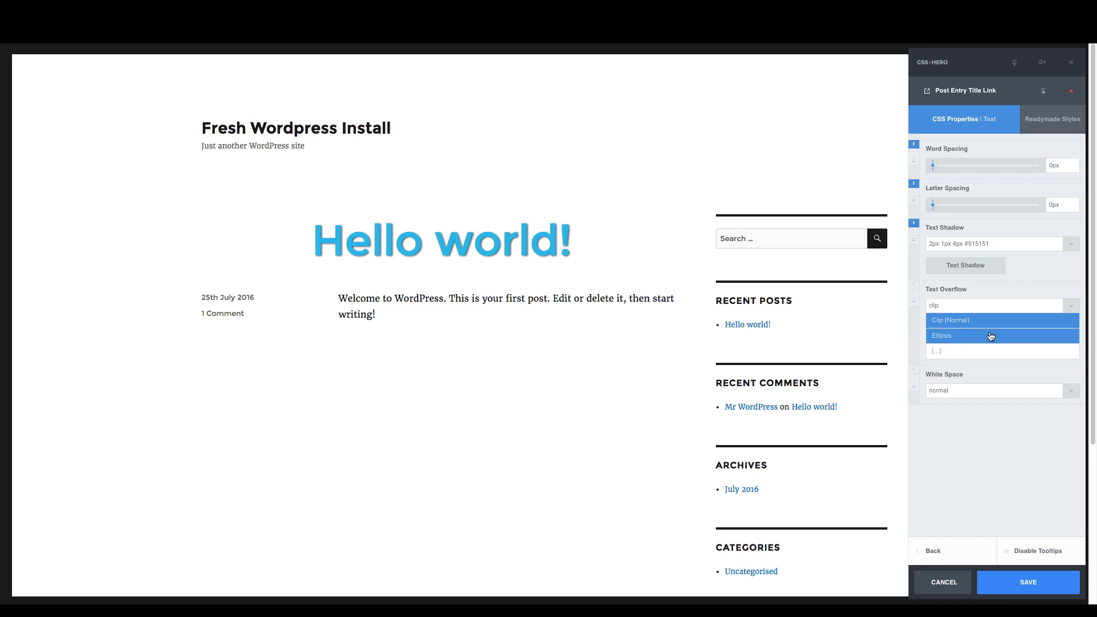
{"action": "left_click", "coordinate": [1068, 306]}
- Save the title shadow, then select the post's welcome paragraph for styling
{"action": "left_click", "coordinate": [1031, 581]}
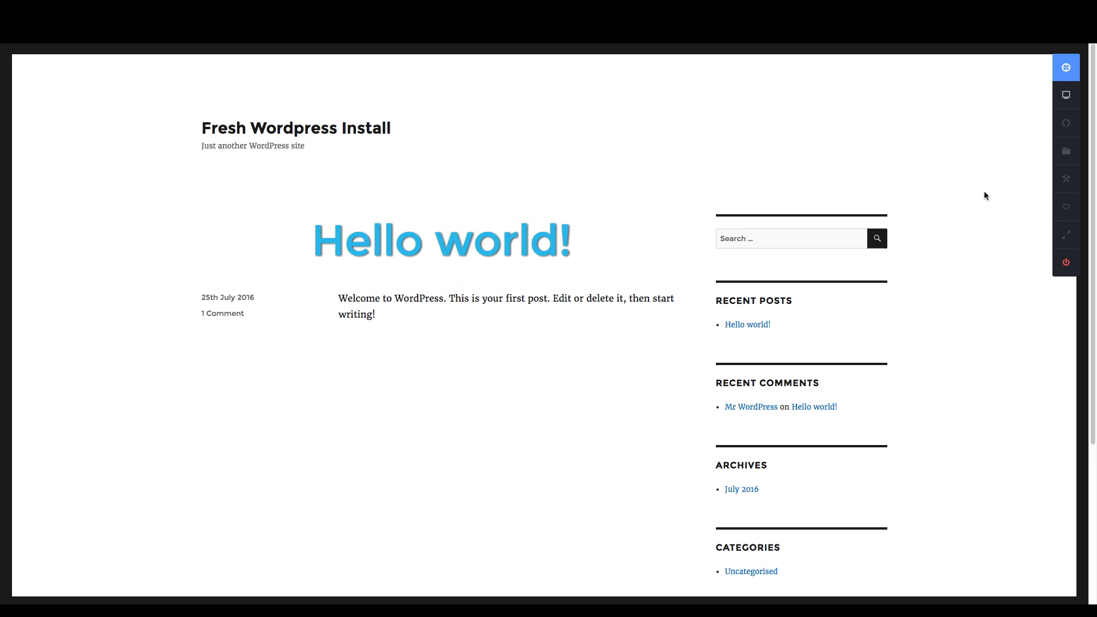
{"action": "left_click", "coordinate": [1063, 71]}
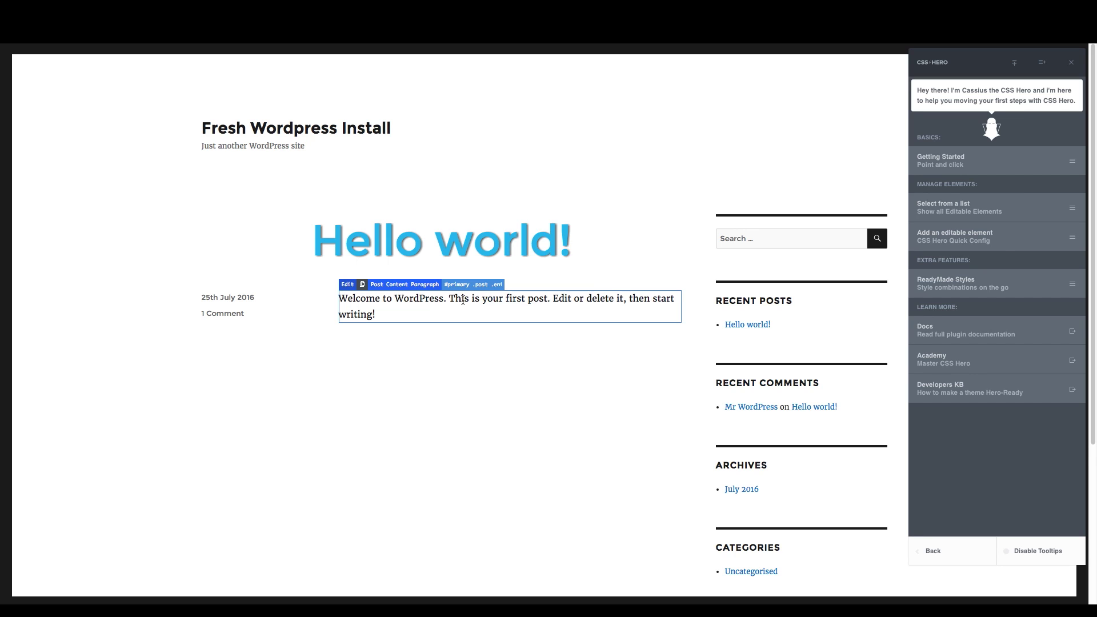
{"action": "left_click", "coordinate": [463, 300]}
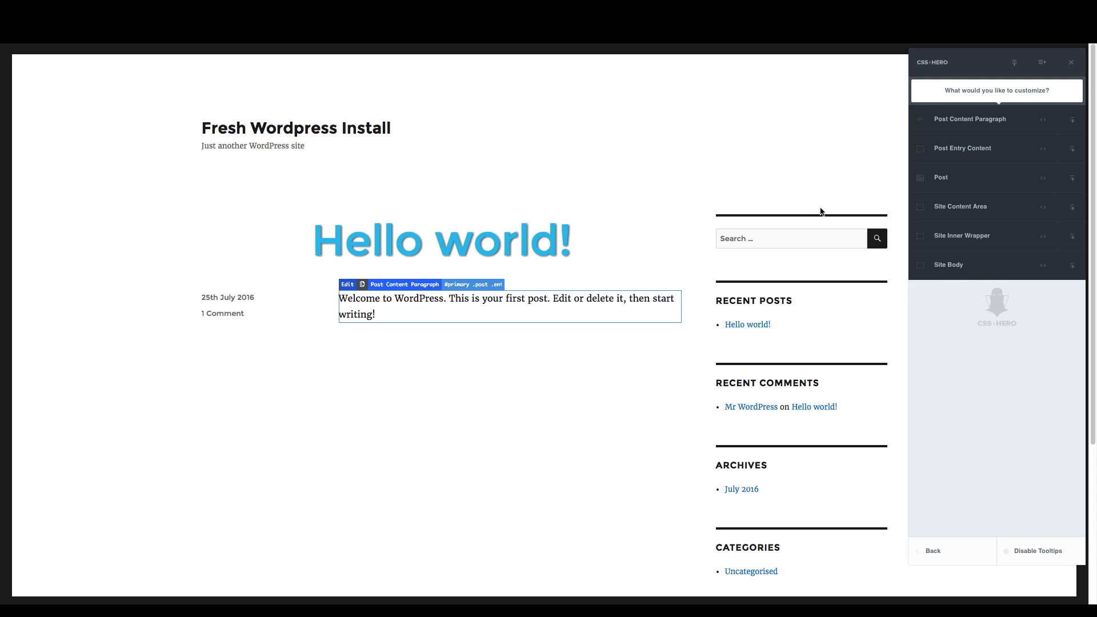
- Give the paragraph a 3px dashed border in gray #adadad
{"action": "left_click", "coordinate": [961, 121]}
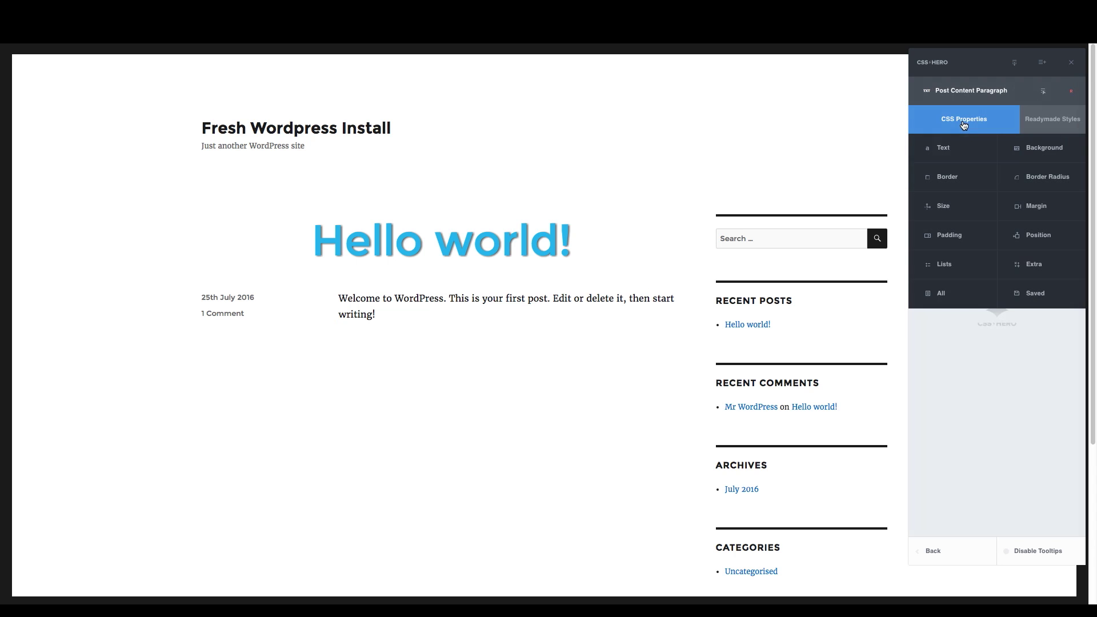
{"action": "left_click", "coordinate": [947, 177]}
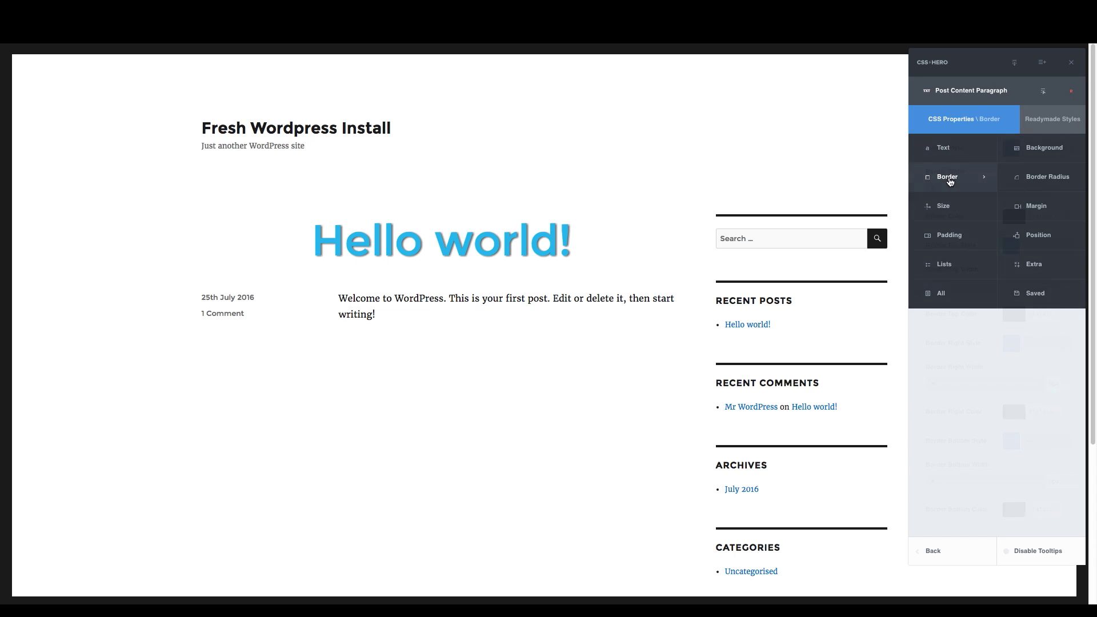
{"action": "left_click_drag", "start_coordinate": [929, 188], "coordinate": [938, 189]}
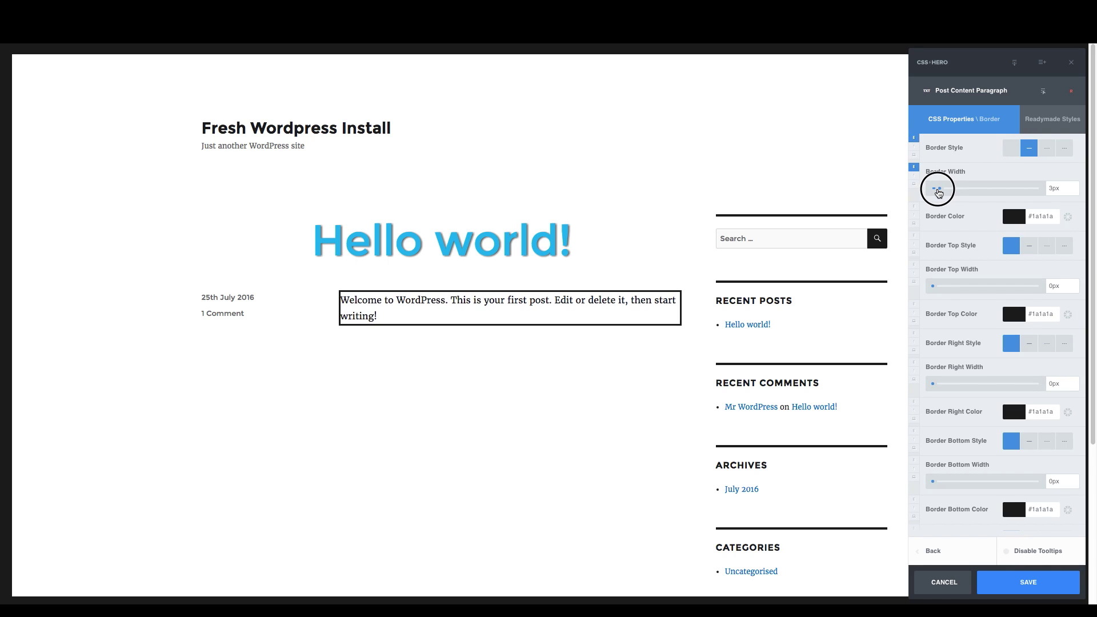
{"action": "left_click", "coordinate": [1046, 149]}
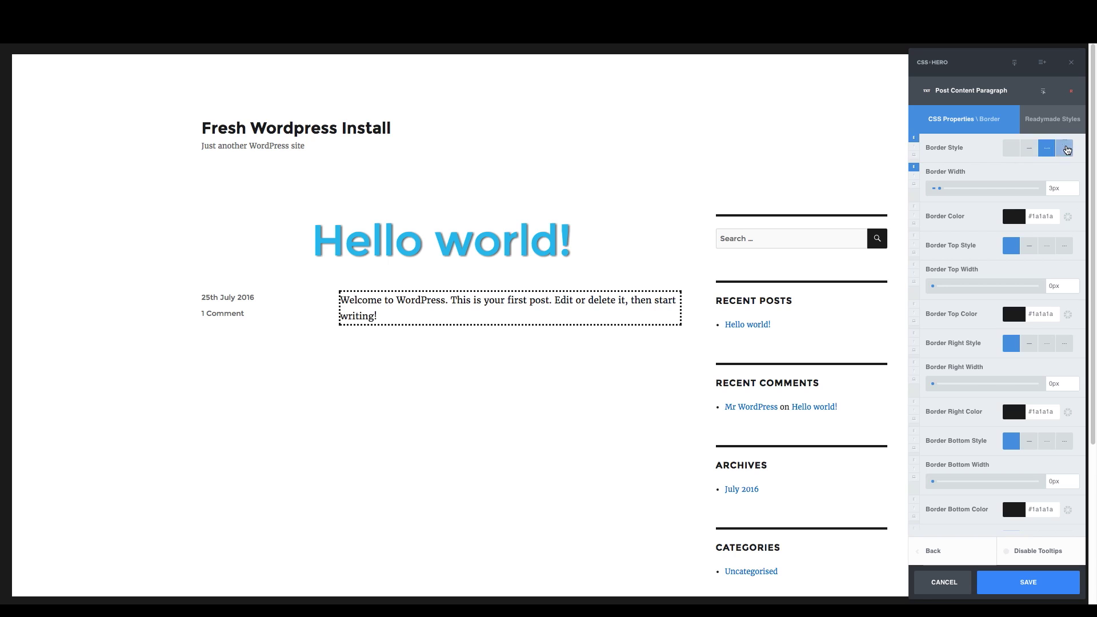
{"action": "left_click", "coordinate": [1064, 148]}
{"action": "left_click", "coordinate": [1046, 149]}
{"action": "left_click", "coordinate": [1031, 152]}
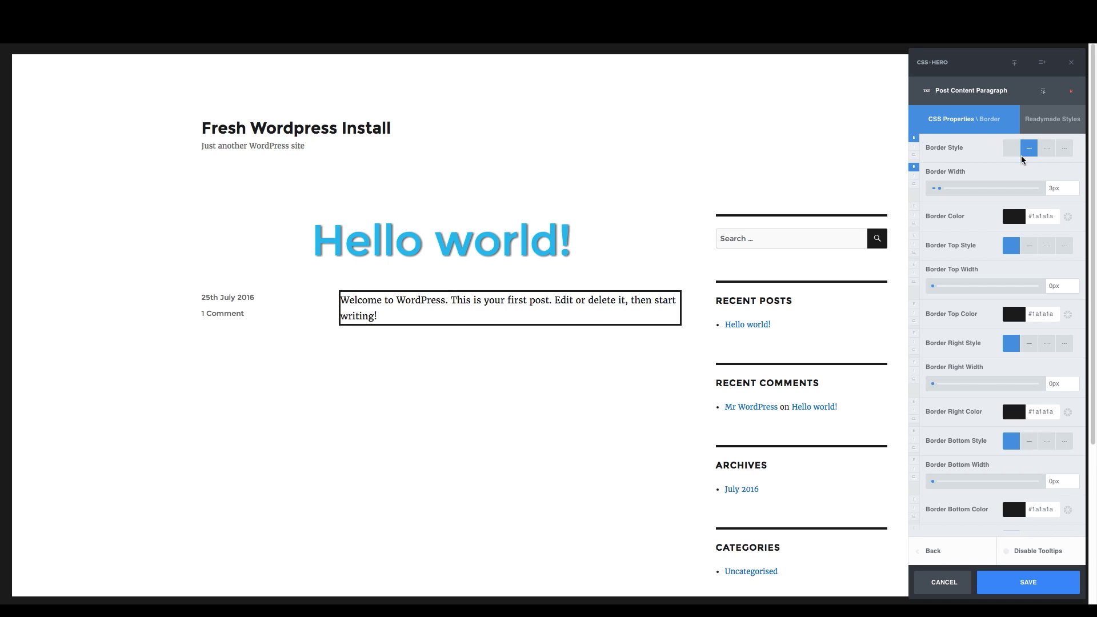
{"action": "left_click", "coordinate": [1014, 216]}
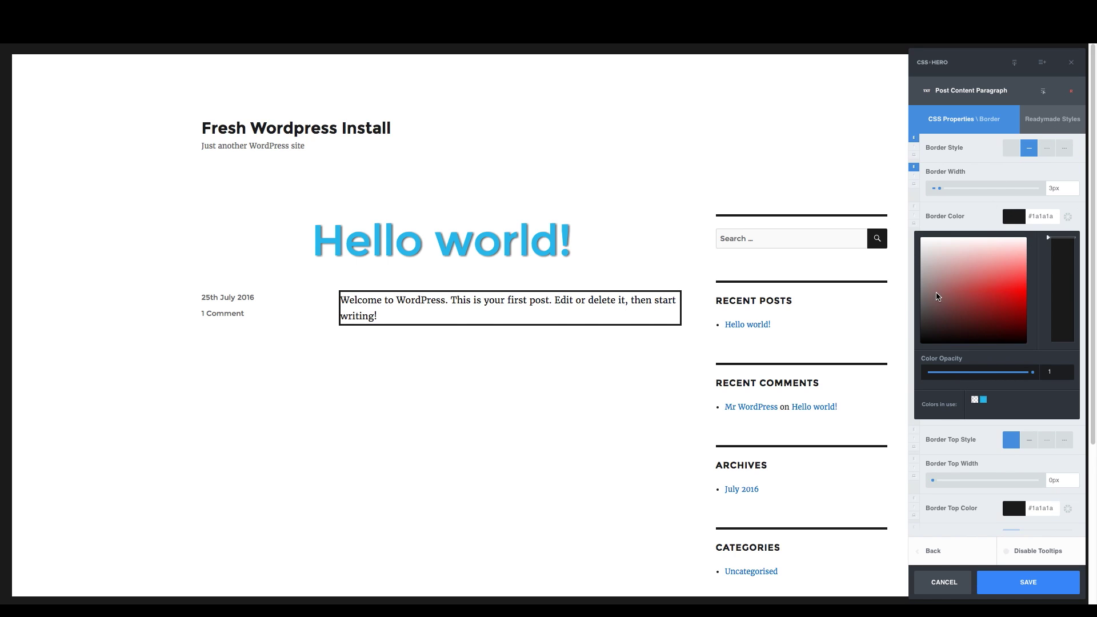
{"action": "left_click_drag", "start_coordinate": [939, 297], "coordinate": [904, 272]}
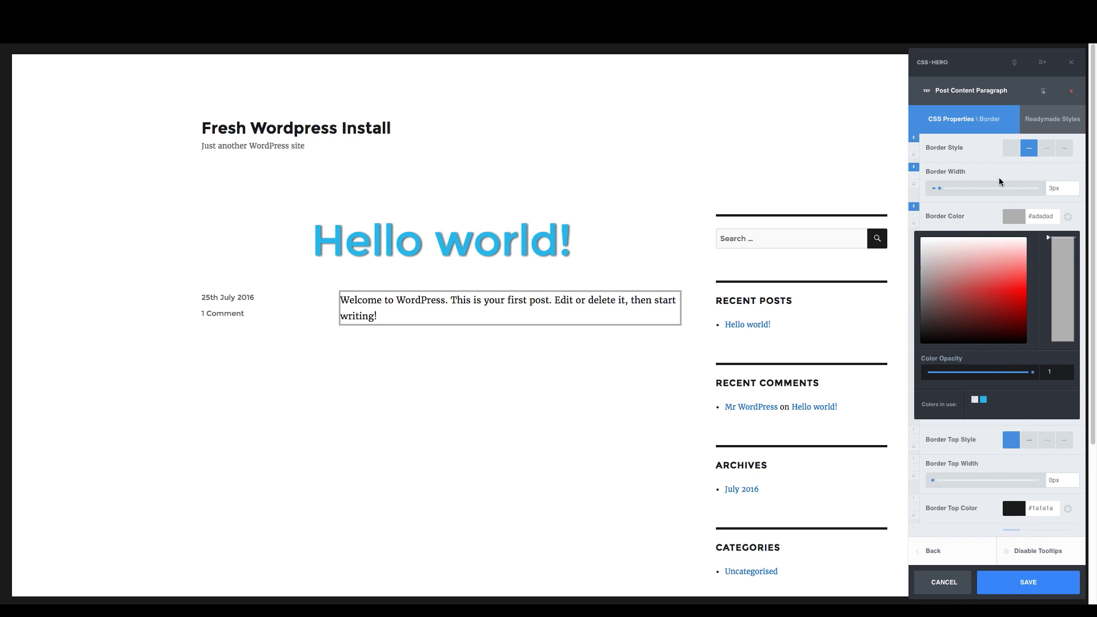
{"action": "left_click", "coordinate": [1020, 215]}
- Set Border Top Style to dashed after trying solid and dotted
{"action": "left_click", "coordinate": [1028, 246]}
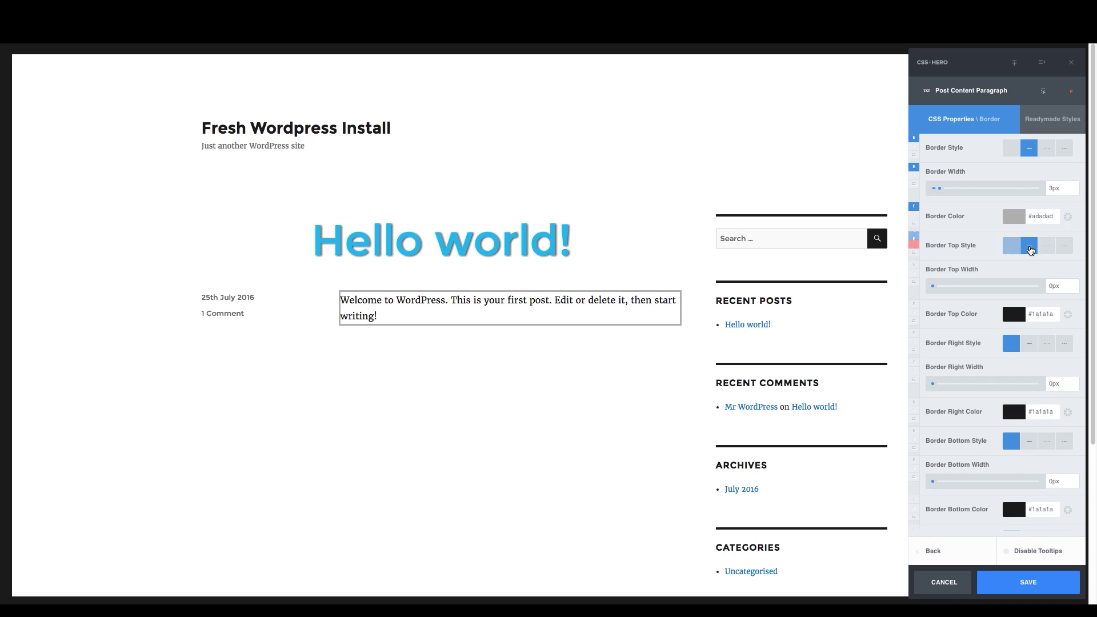
{"action": "left_click", "coordinate": [1050, 246]}
{"action": "left_click", "coordinate": [1064, 245]}
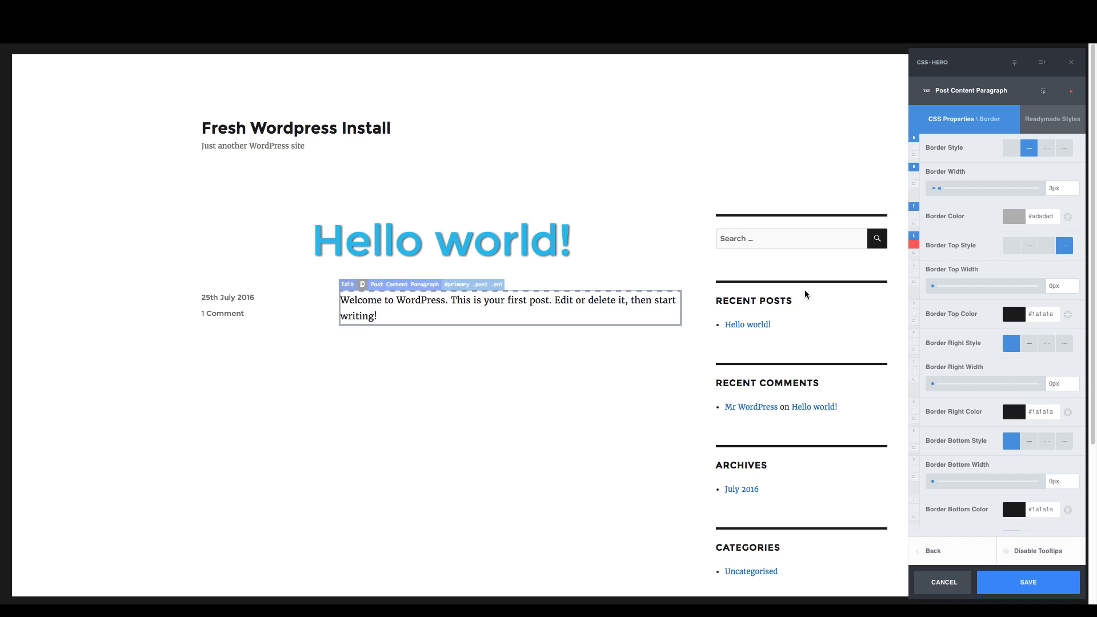
{"action": "scroll", "coordinate": [972, 253], "scroll_direction": "down", "scroll_amount": 1}
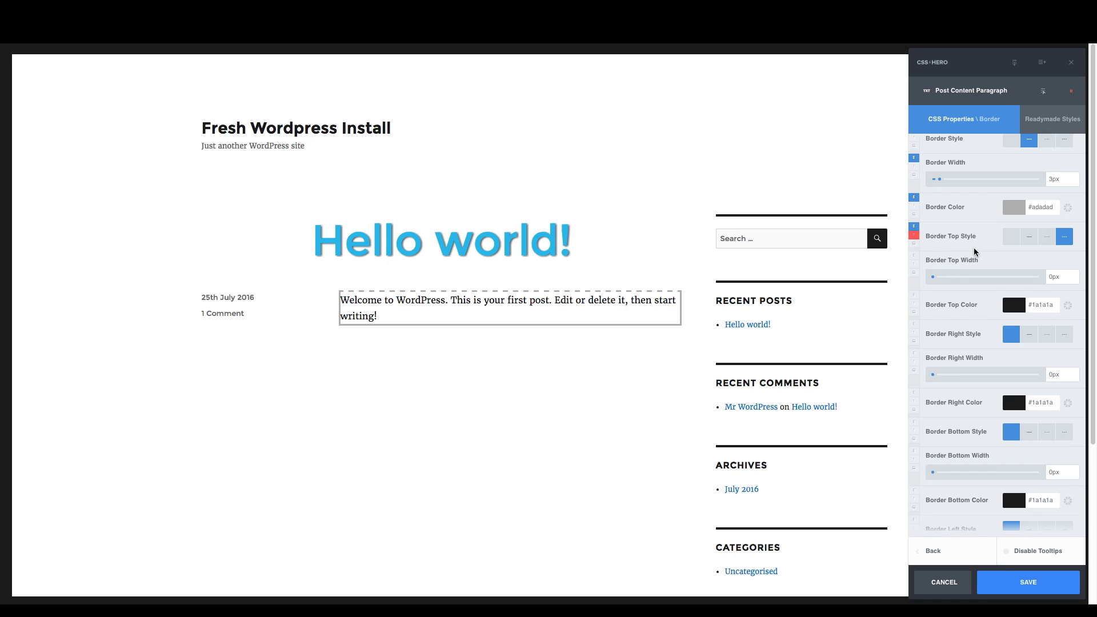
{"action": "scroll", "coordinate": [981, 263], "scroll_direction": "down", "scroll_amount": 5}
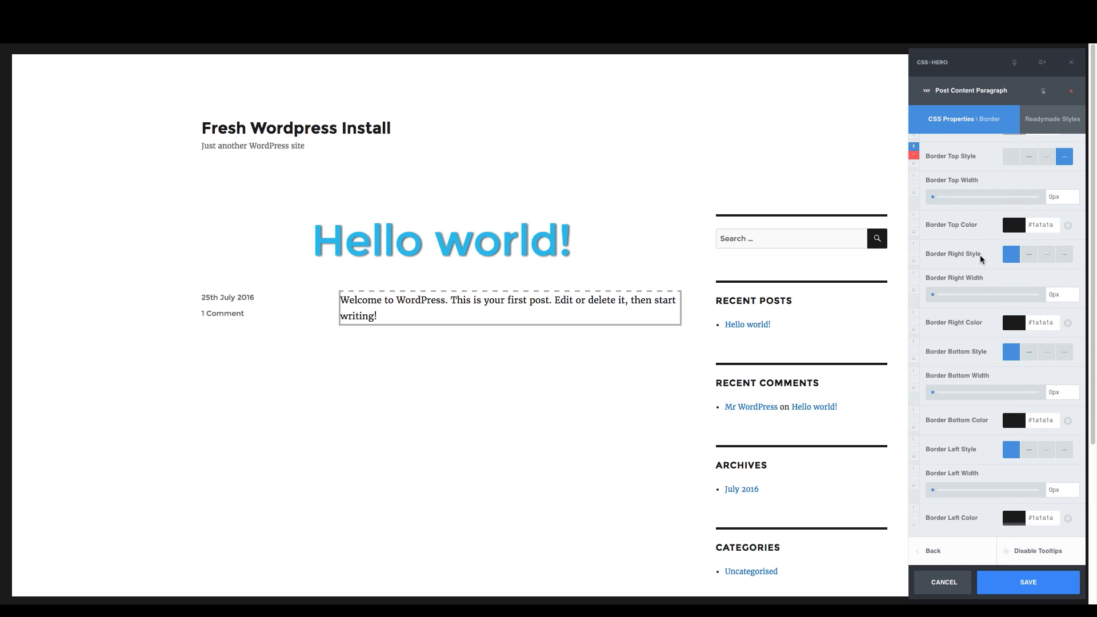
{"action": "scroll", "coordinate": [965, 277], "scroll_direction": "down", "scroll_amount": 1}
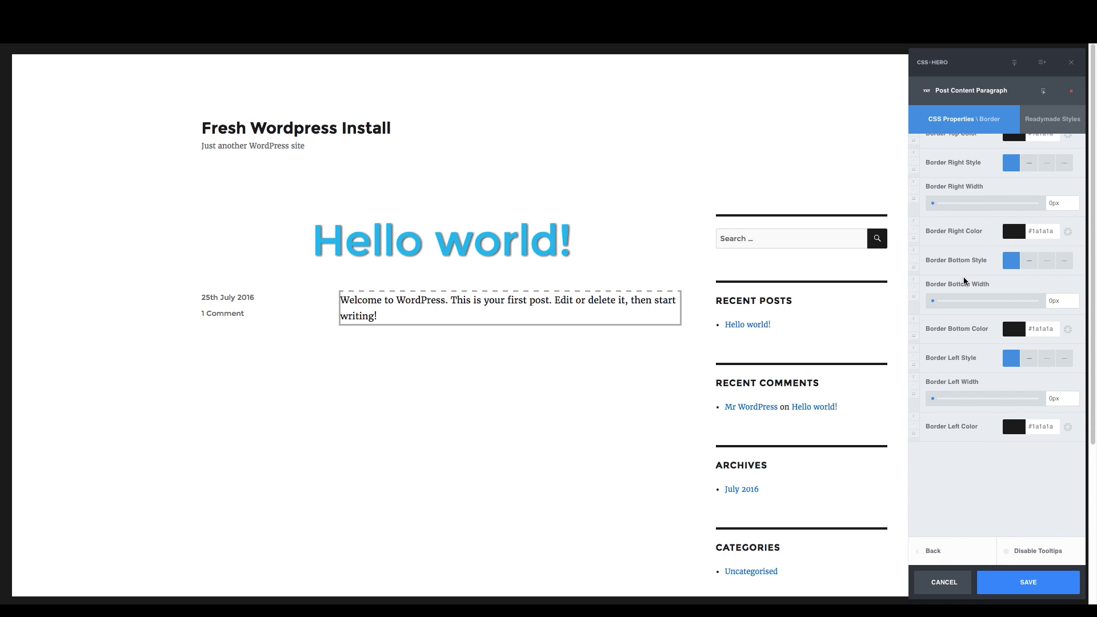
{"action": "scroll", "coordinate": [966, 367], "scroll_direction": "up", "scroll_amount": 6}
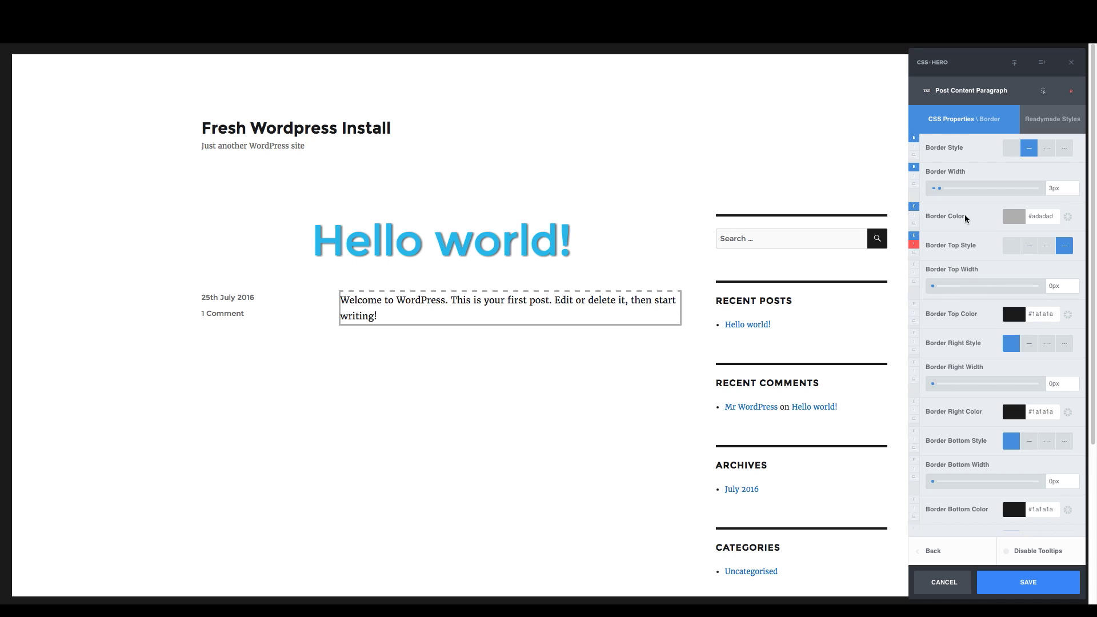
{"action": "left_click", "coordinate": [948, 119]}
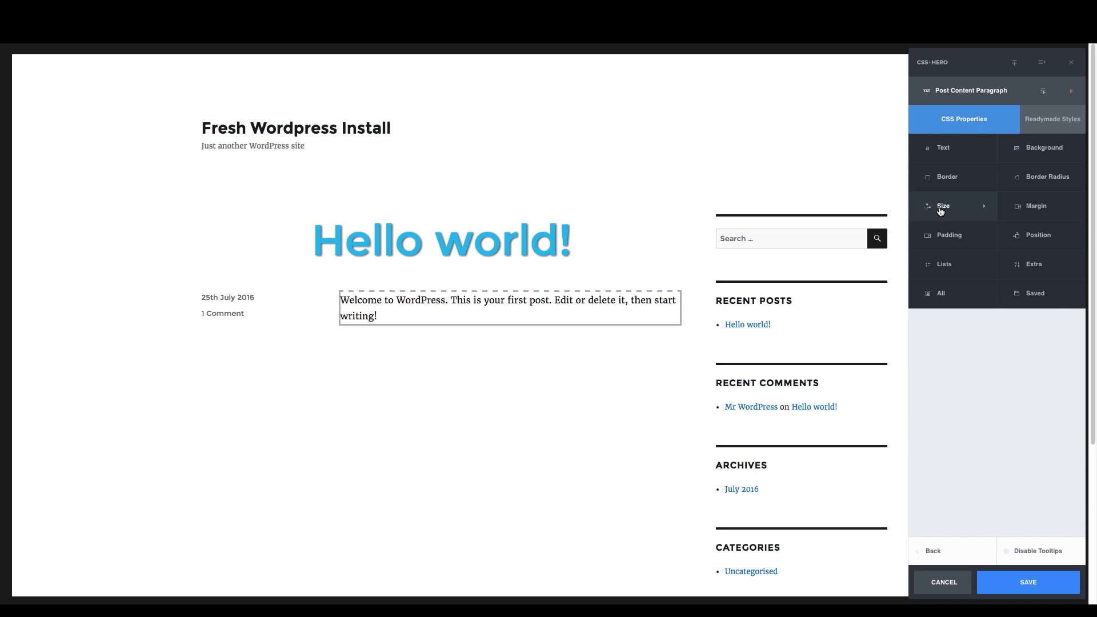
- Set the paragraph's width to 450px in the Size settings
{"action": "left_click", "coordinate": [940, 209]}
{"action": "left_click_drag", "start_coordinate": [954, 162], "coordinate": [1004, 197]}
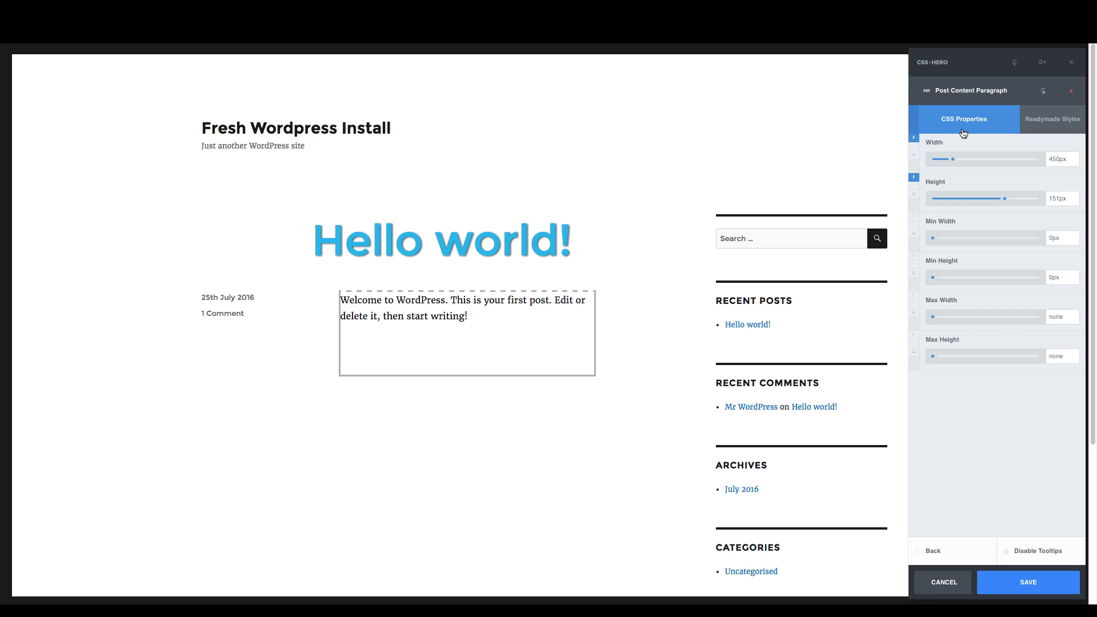
{"action": "left_click", "coordinate": [937, 130]}
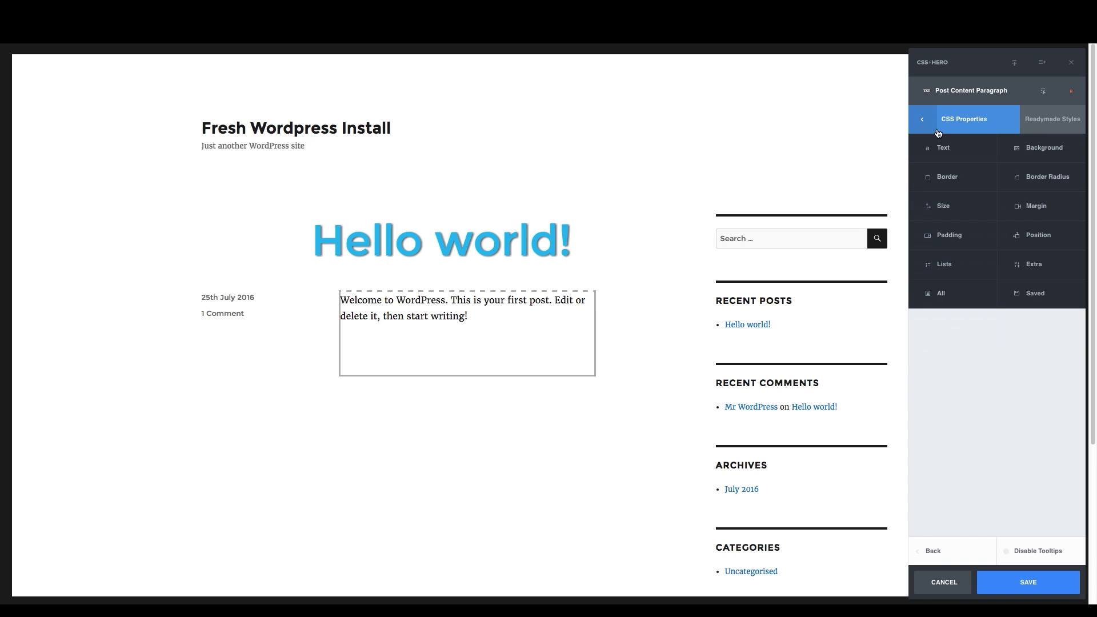
- Try top, left and right padding on the paragraph, then return all to 0px
{"action": "left_click", "coordinate": [944, 235]}
{"action": "mouse_move", "coordinate": [933, 159]}
{"action": "left_mouse_down"}
{"action": "mouse_move", "coordinate": [989, 158]}
{"action": "mouse_move", "coordinate": [924, 164]}
{"action": "left_mouse_up"}
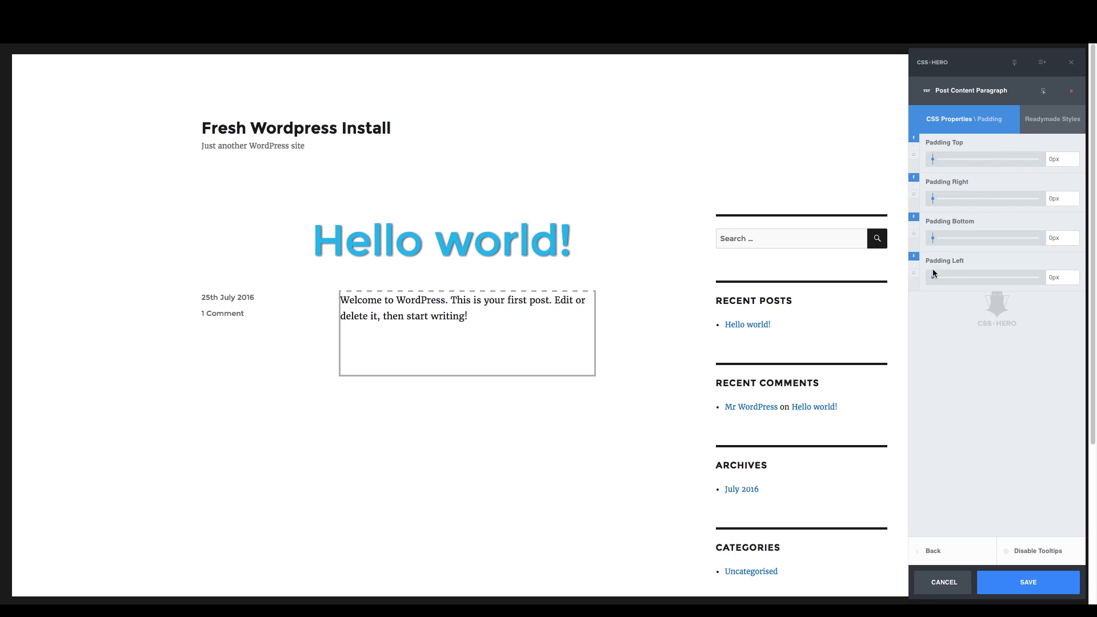
{"action": "left_click_drag", "start_coordinate": [935, 280], "coordinate": [994, 275]}
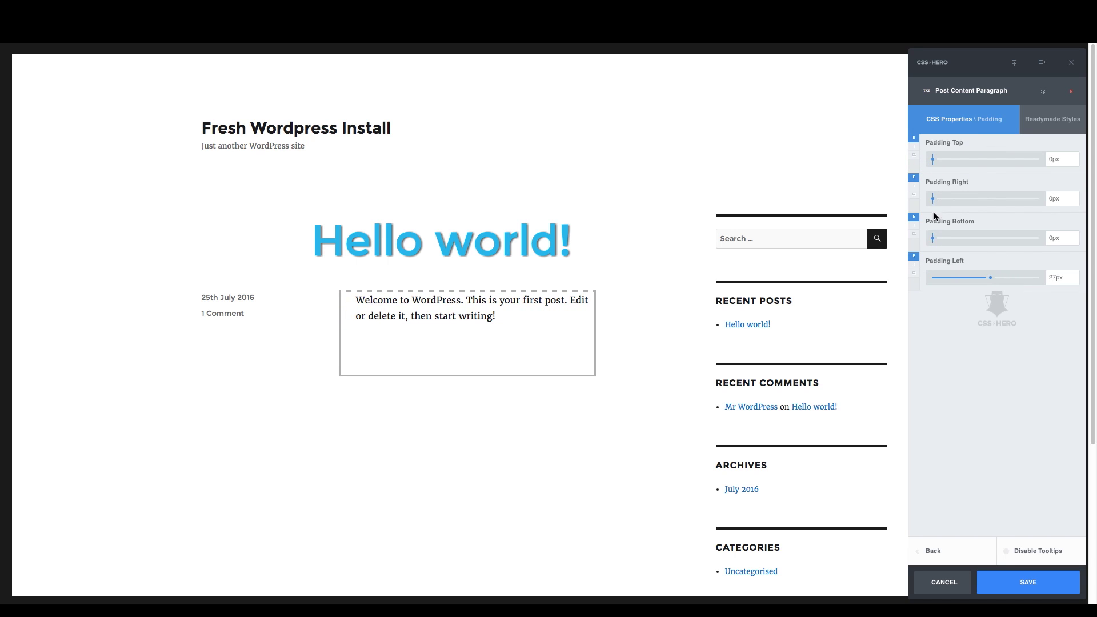
{"action": "left_click_drag", "start_coordinate": [933, 198], "coordinate": [888, 207]}
{"action": "left_click_drag", "start_coordinate": [991, 282], "coordinate": [920, 275]}
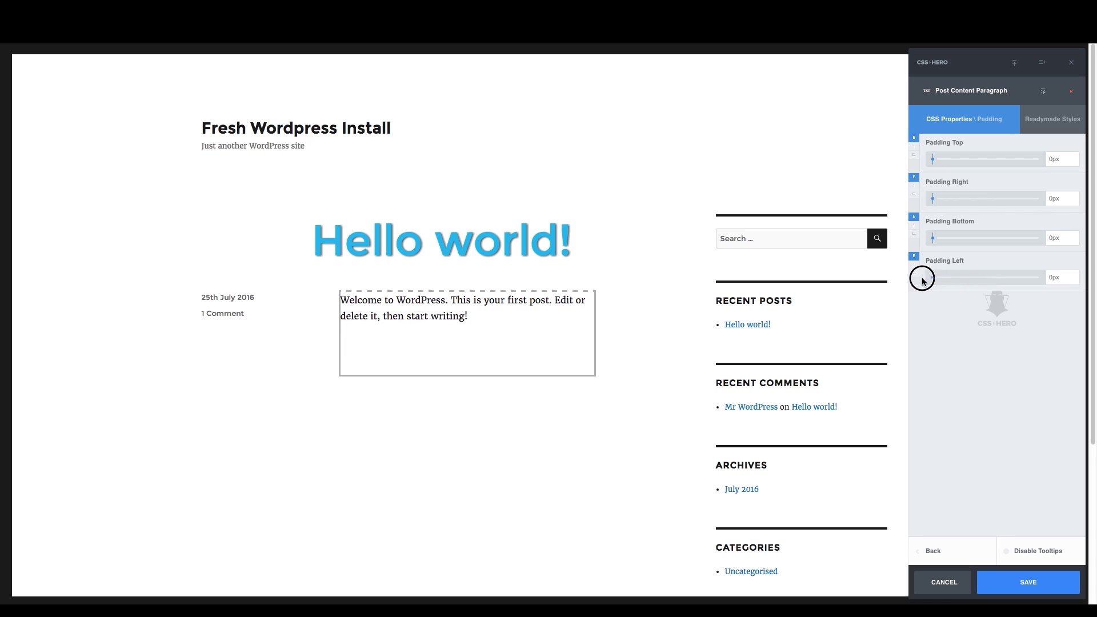
{"action": "left_click", "coordinate": [916, 119]}
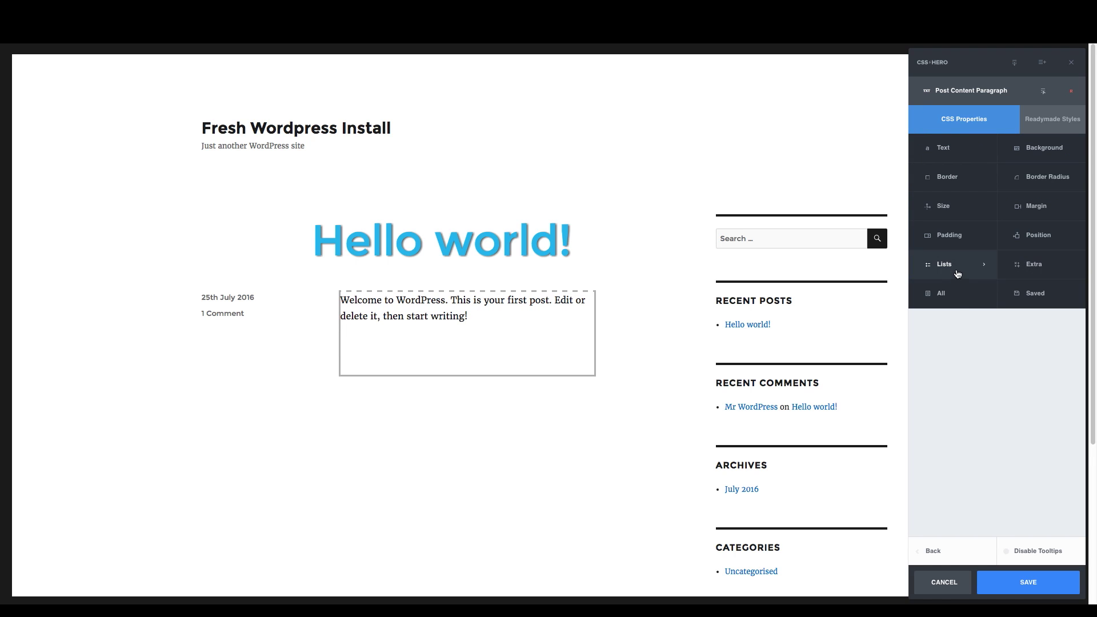
- Set the paragraph background colour to green #17aa25 at 0.27 opacity
{"action": "left_click", "coordinate": [1041, 151]}
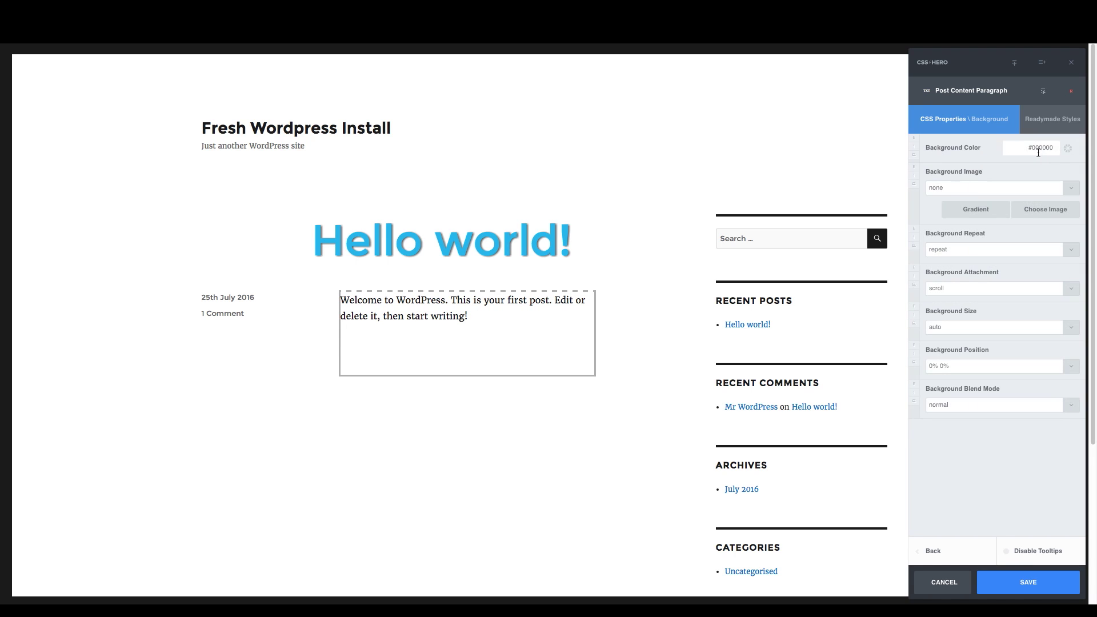
{"action": "left_click", "coordinate": [1066, 150]}
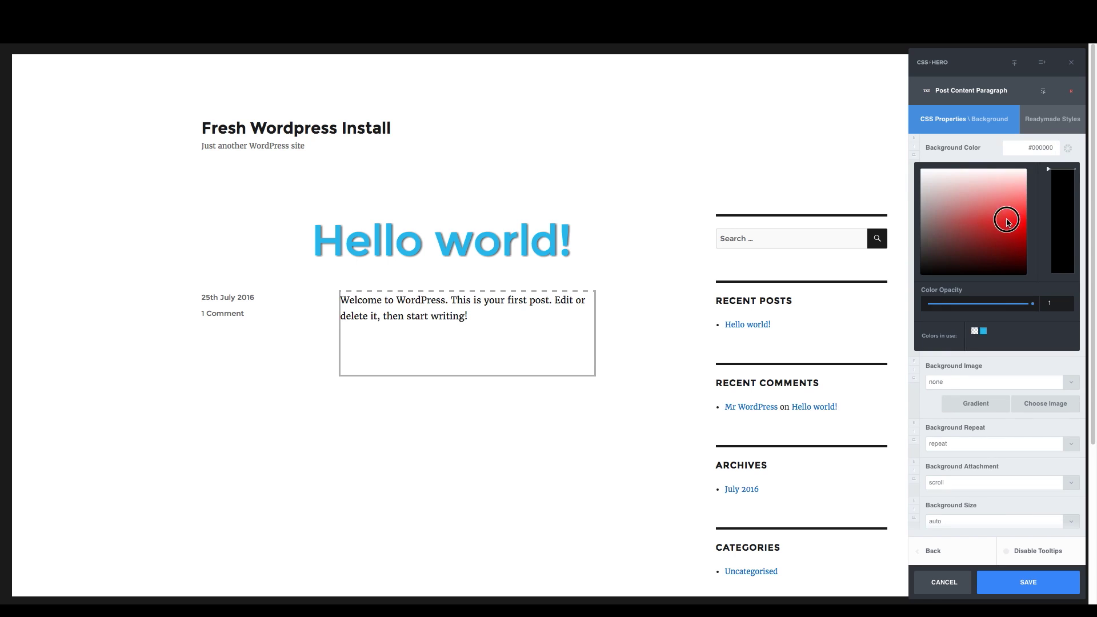
{"action": "left_click_drag", "start_coordinate": [1003, 215], "coordinate": [960, 186]}
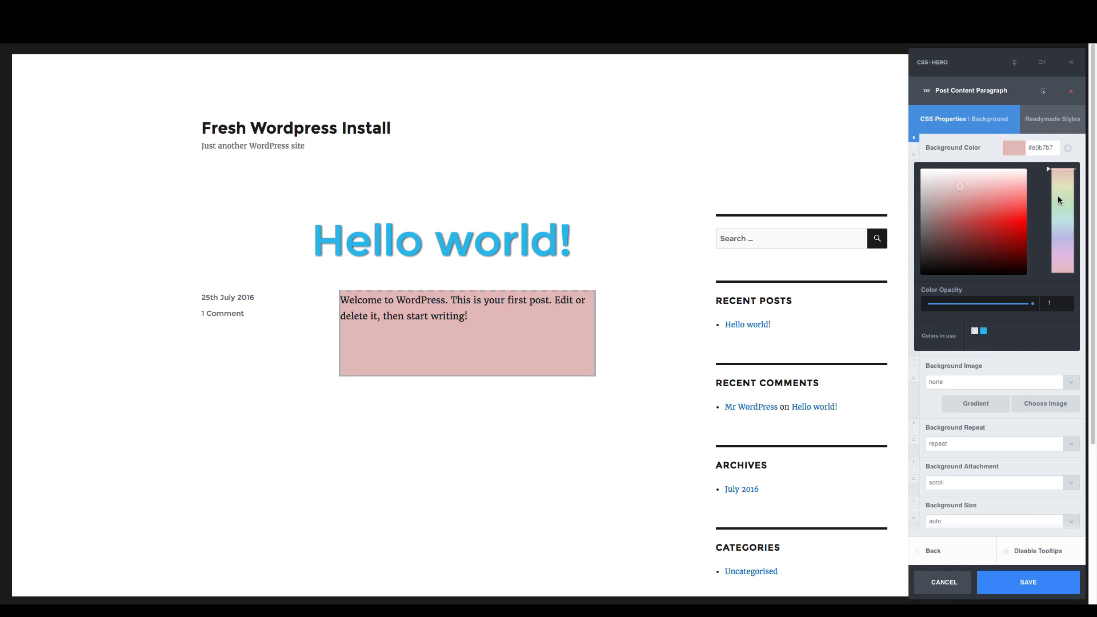
{"action": "mouse_move", "coordinate": [1058, 195]}
{"action": "left_mouse_down"}
{"action": "mouse_move", "coordinate": [1070, 255]}
{"action": "mouse_move", "coordinate": [1063, 217]}
{"action": "left_mouse_up"}
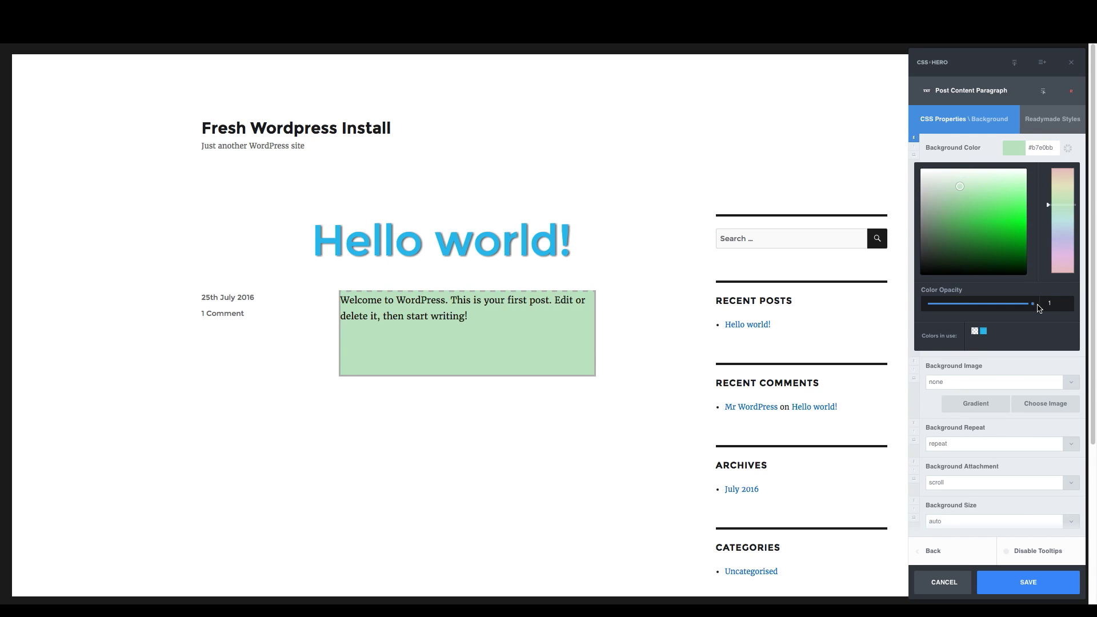
{"action": "left_click_drag", "start_coordinate": [1038, 308], "coordinate": [942, 303]}
{"action": "left_click_drag", "start_coordinate": [997, 212], "coordinate": [998, 231]}
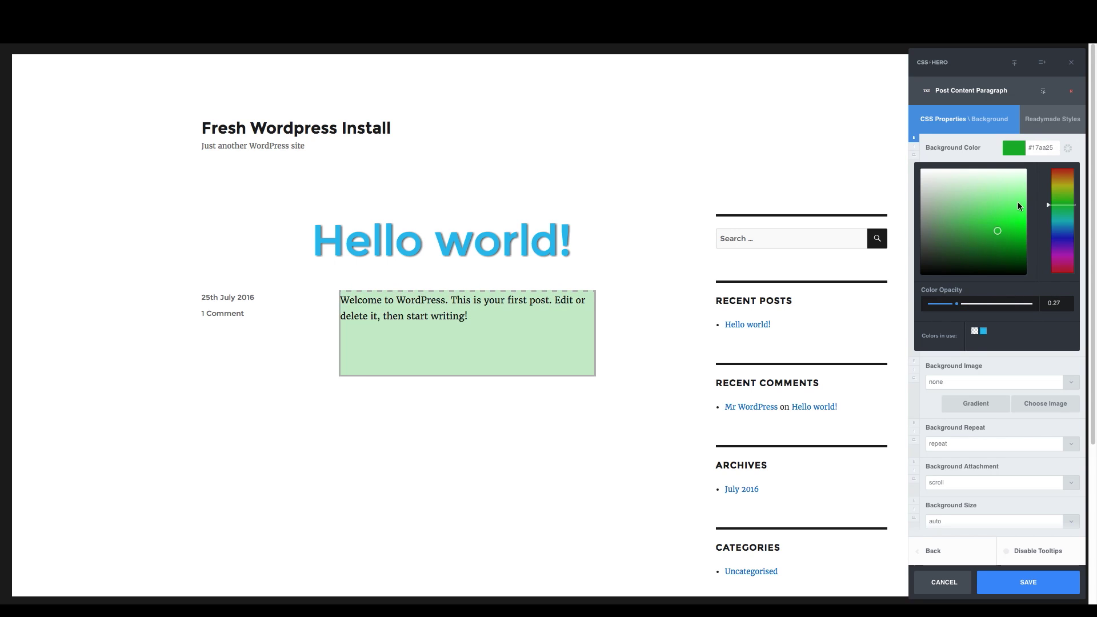
{"action": "left_click", "coordinate": [1012, 150]}
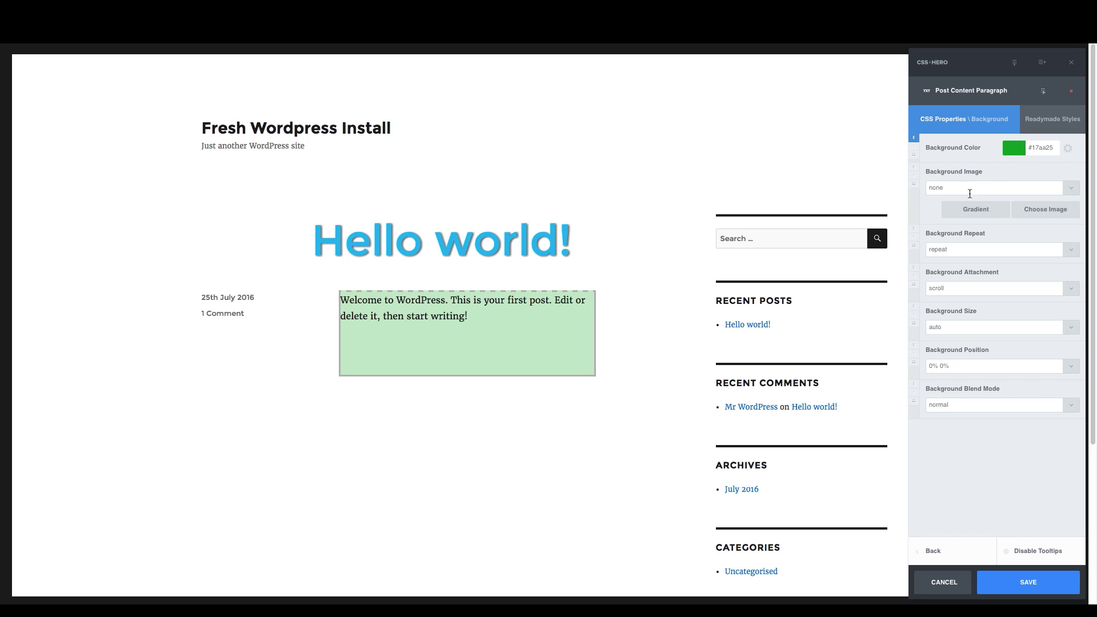
{"action": "left_click", "coordinate": [976, 209]}
- Set the gradient stops to dark red #aa0808 and near-white #f7eded
{"action": "left_click", "coordinate": [933, 237]}
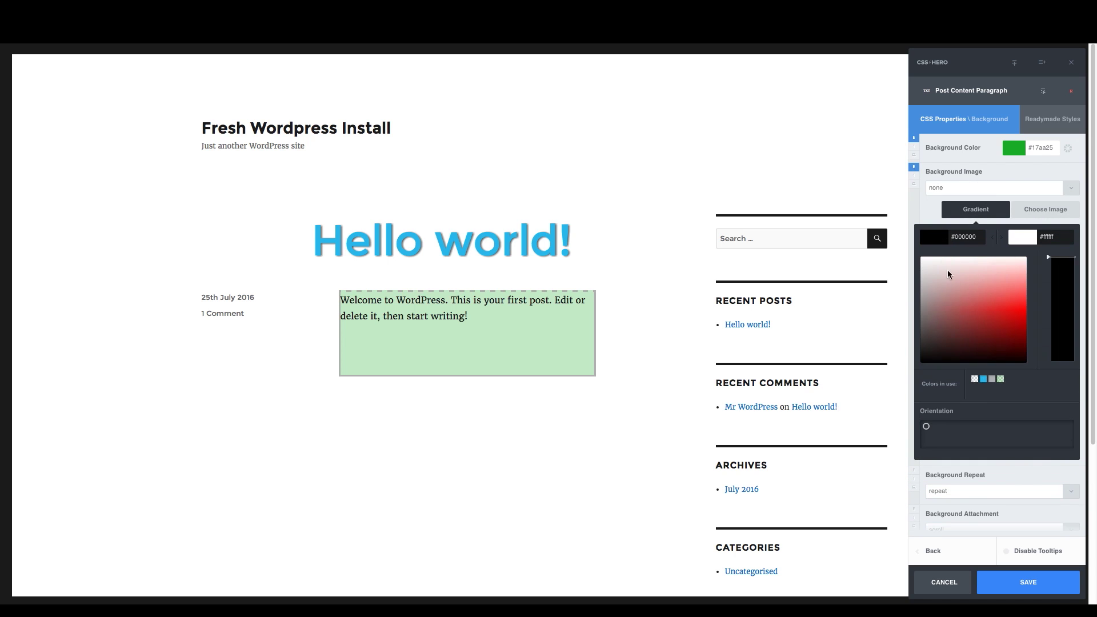
{"action": "left_click", "coordinate": [979, 312]}
{"action": "left_click", "coordinate": [1022, 239]}
{"action": "left_click_drag", "start_coordinate": [993, 296], "coordinate": [957, 260]}
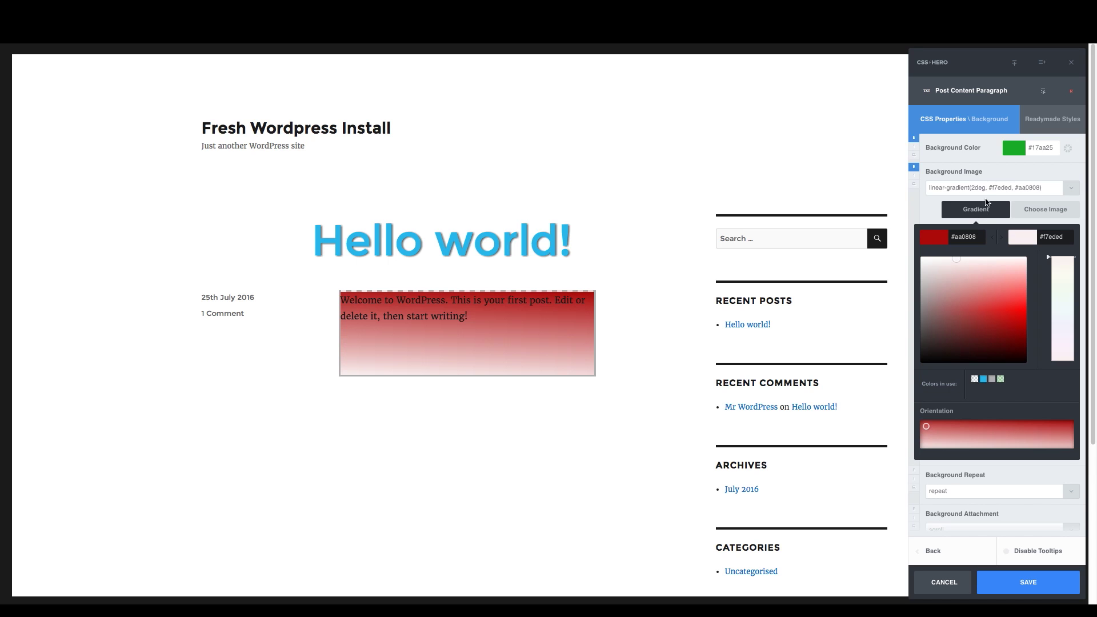
{"action": "left_click", "coordinate": [972, 211]}
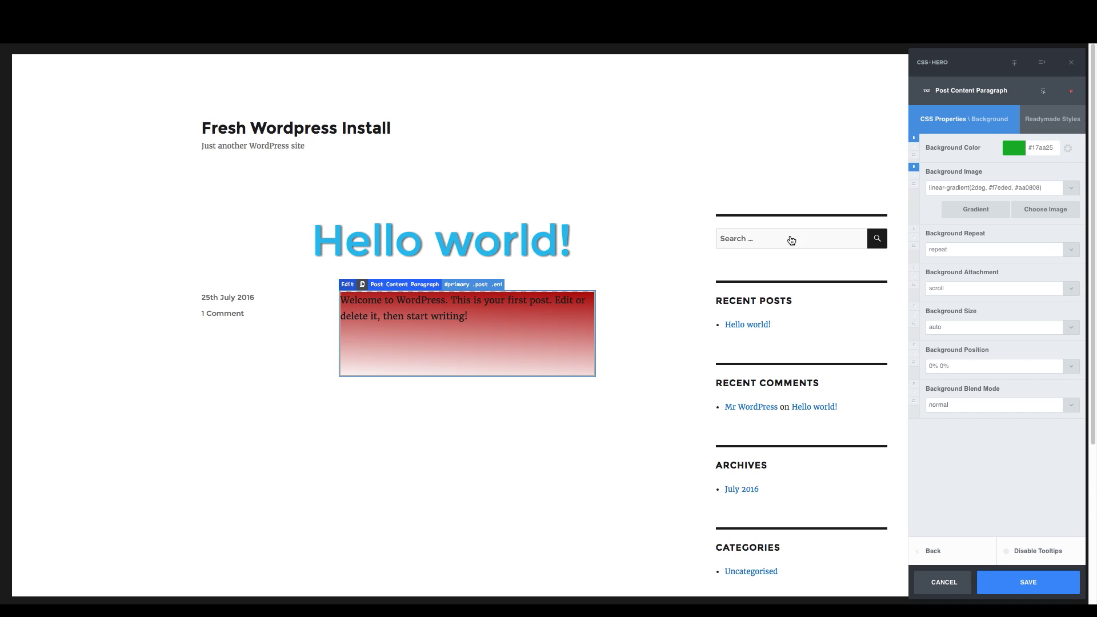
{"action": "left_click", "coordinate": [1000, 250]}
{"action": "left_click", "coordinate": [1066, 327]}
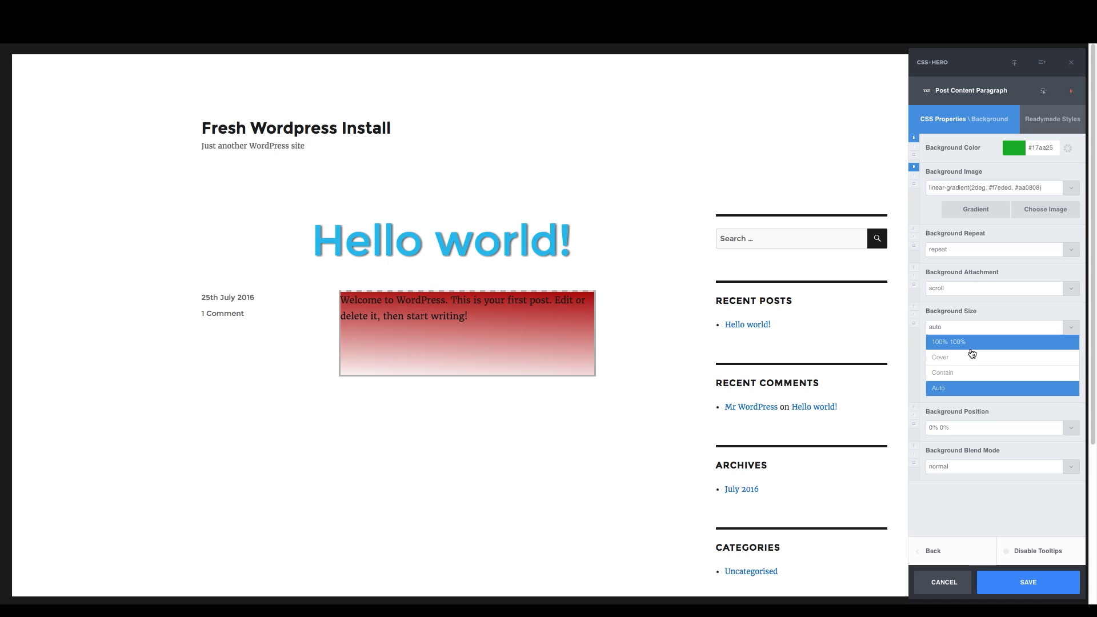
{"action": "left_click", "coordinate": [1070, 330]}
{"action": "left_click", "coordinate": [1071, 331]}
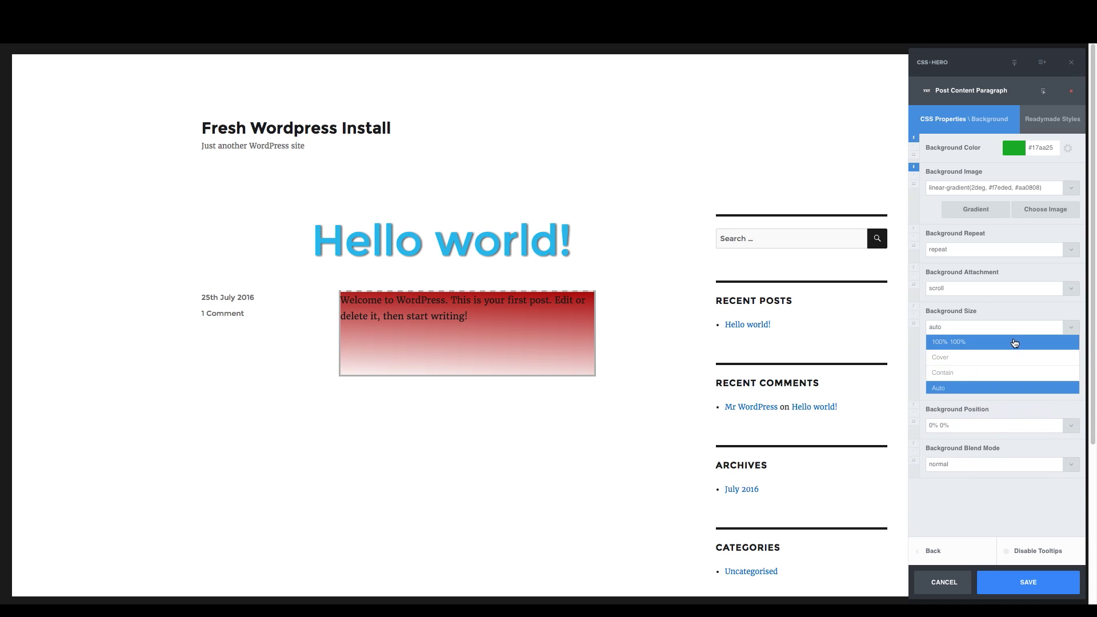
{"action": "left_click", "coordinate": [1078, 331]}
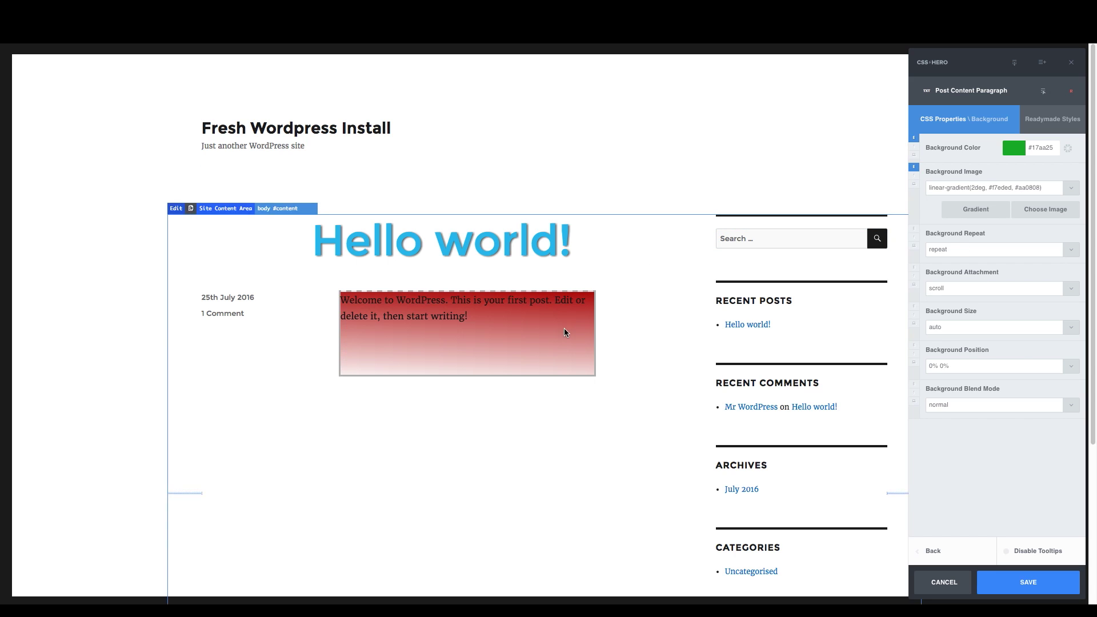
- Exit the paragraph's Background settings and return to CSS Hero's element chooser
{"action": "key", "text": "Escape"}
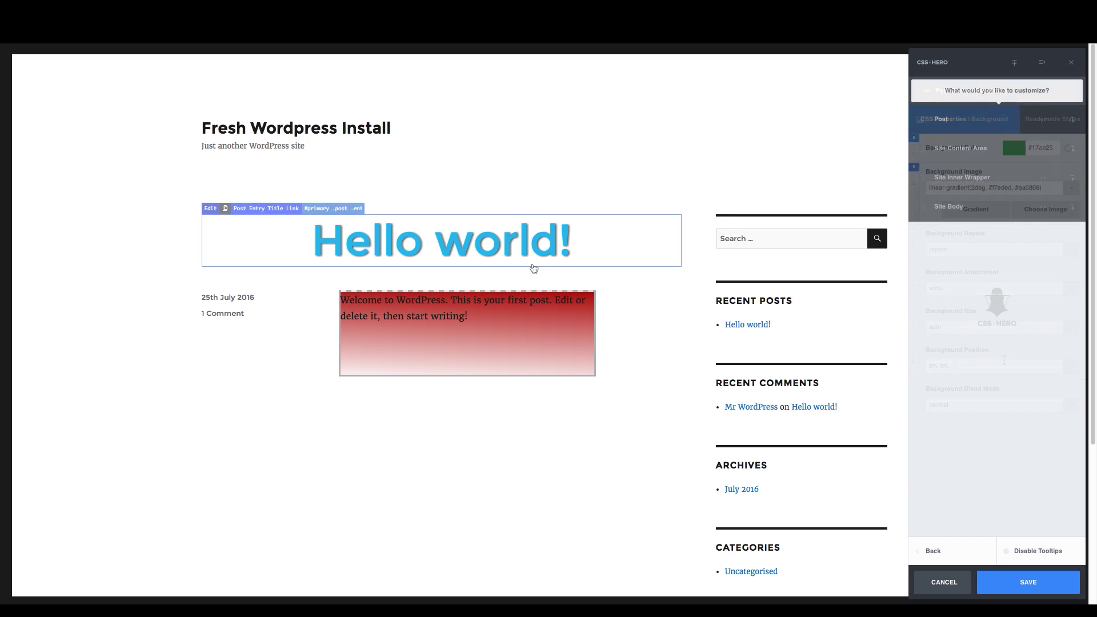